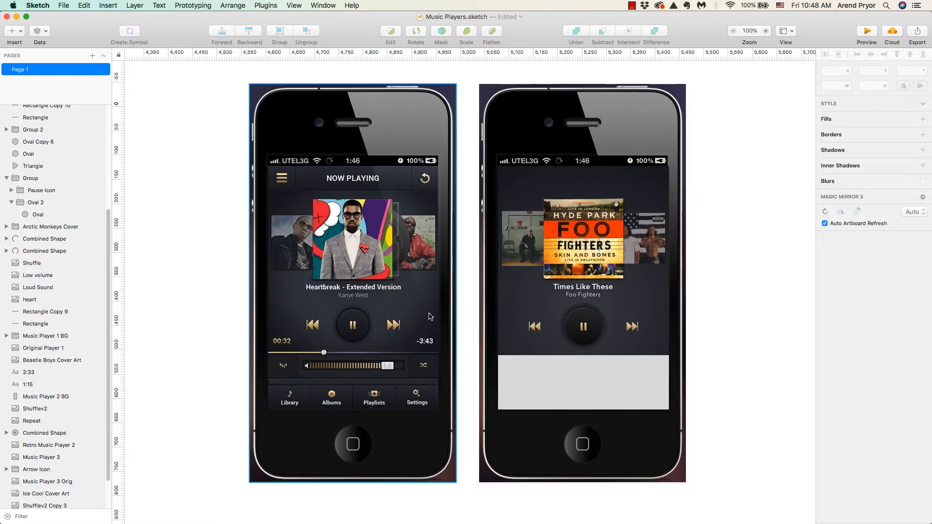
Draw a rectangle about 69 by 63 px in the light grey area below the Foo Fighters player's controls
{"action": "scroll", "coordinate": [423, 300], "scroll_direction": "up", "scroll_amount": 3}
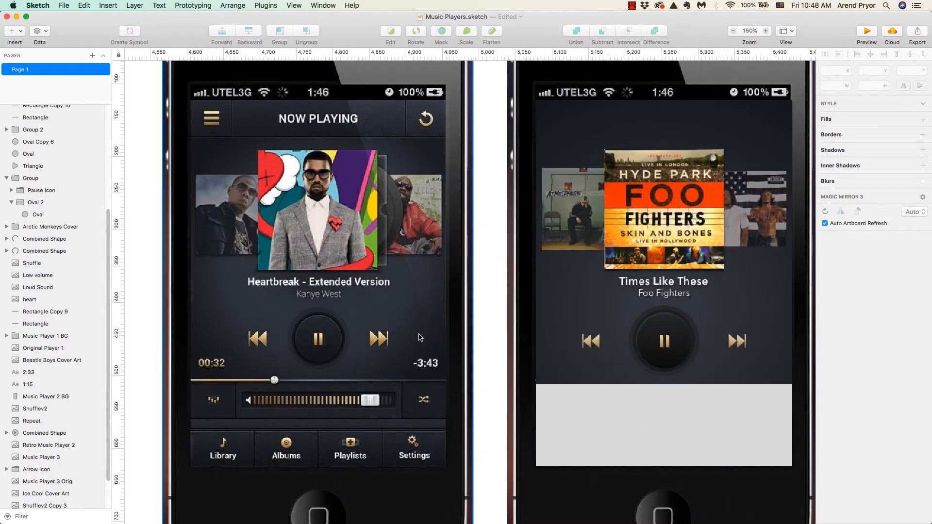
{"action": "scroll", "coordinate": [421, 297], "scroll_direction": "down", "scroll_amount": 2}
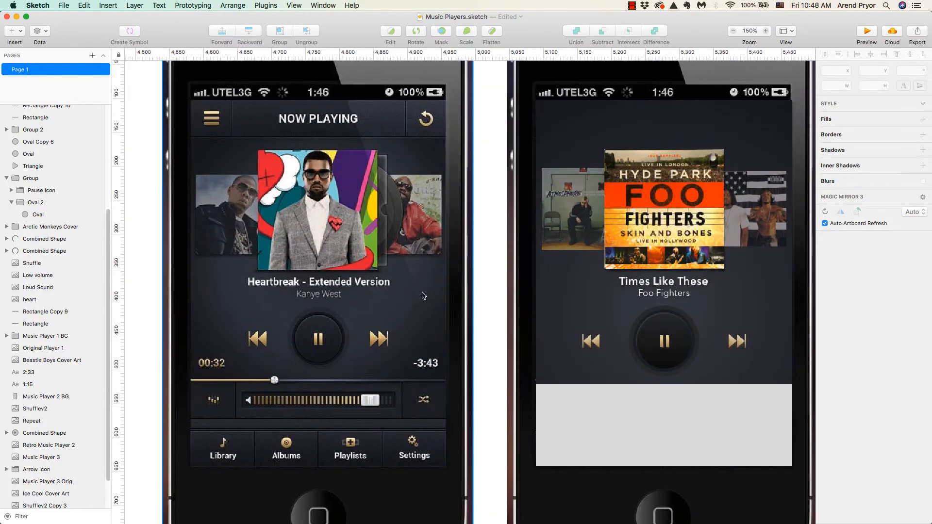
{"action": "left_click_drag", "start_coordinate": [510, 370], "coordinate": [495, 325]}
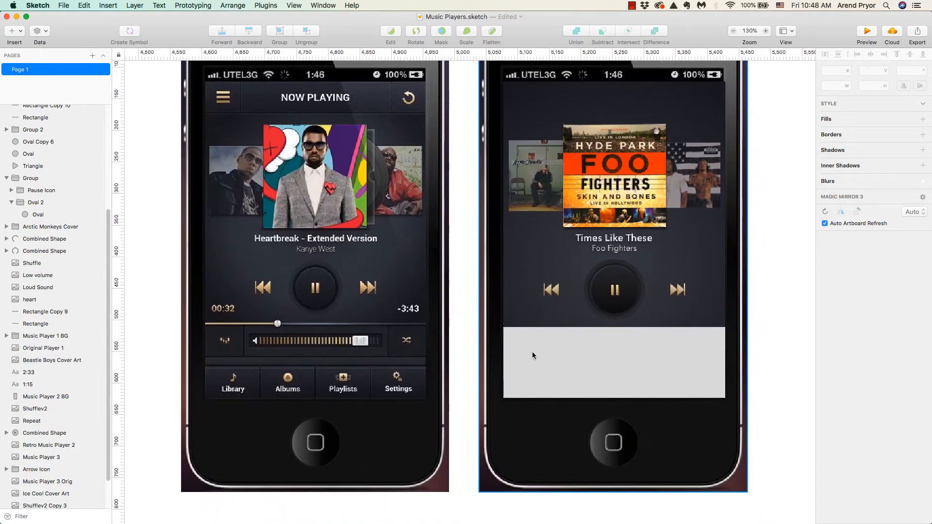
{"action": "key", "text": "r"}
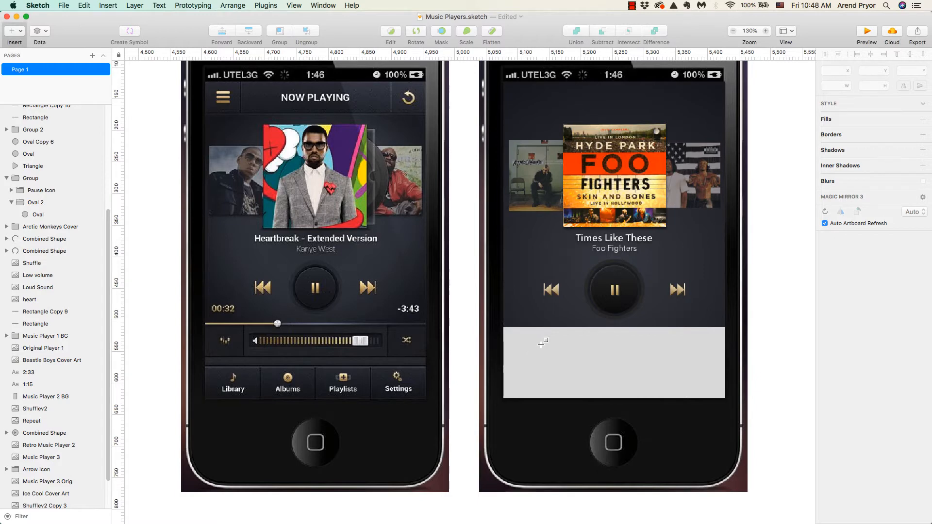
{"action": "left_click_drag", "start_coordinate": [544, 341], "coordinate": [588, 381]}
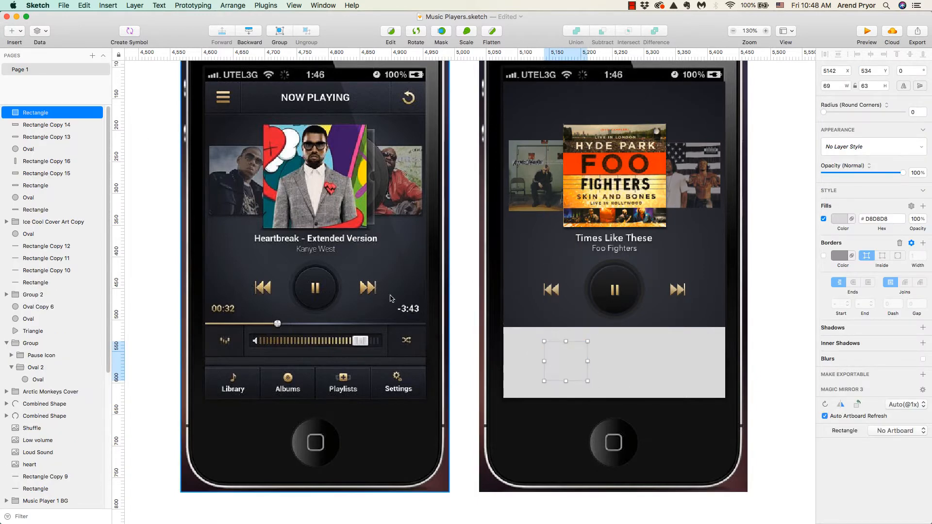
Give the rectangle a pattern fill using the grey noise texture, with its display mode set to Fill
{"action": "left_click", "coordinate": [841, 222]}
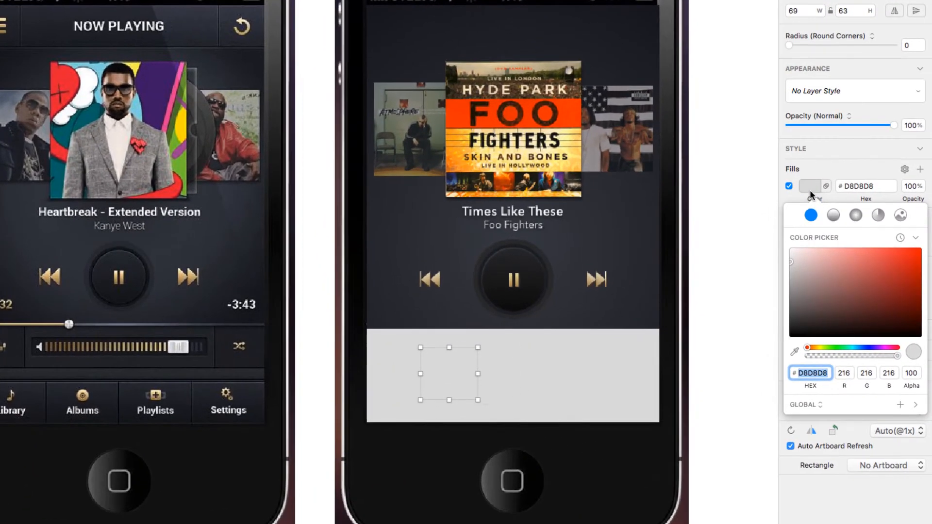
{"action": "left_click", "coordinate": [900, 217]}
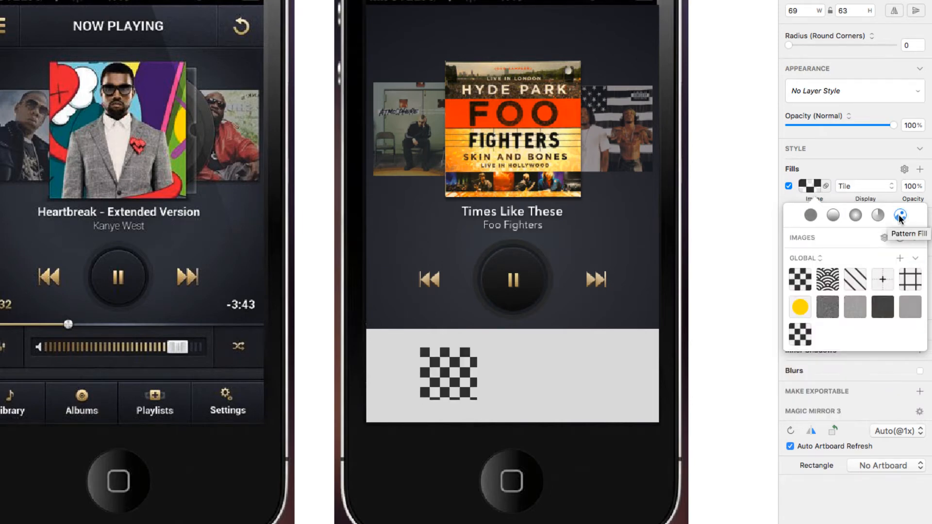
{"action": "left_click", "coordinate": [857, 306]}
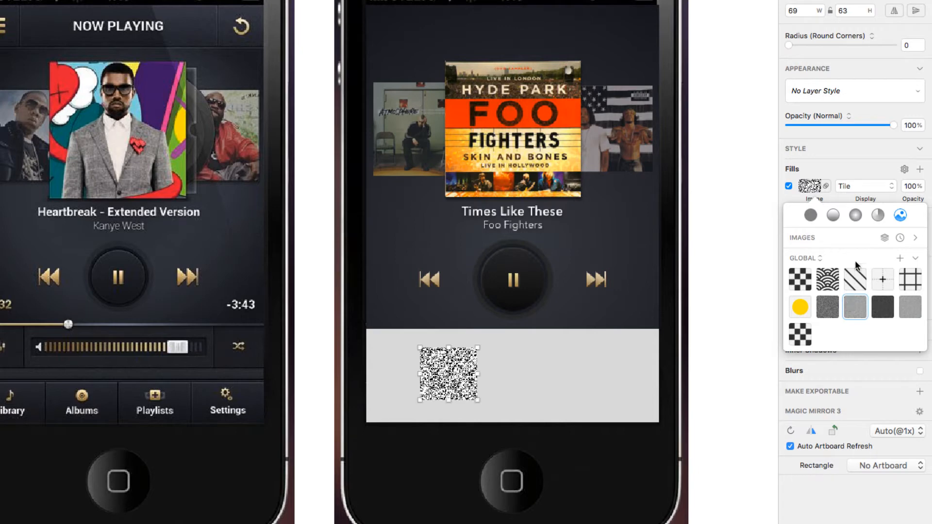
{"action": "left_click", "coordinate": [858, 188]}
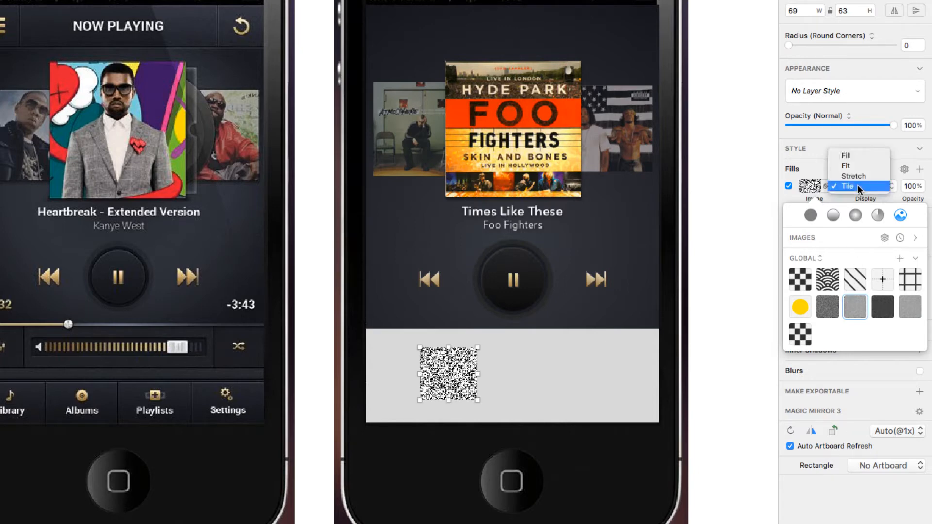
{"action": "left_click", "coordinate": [857, 159]}
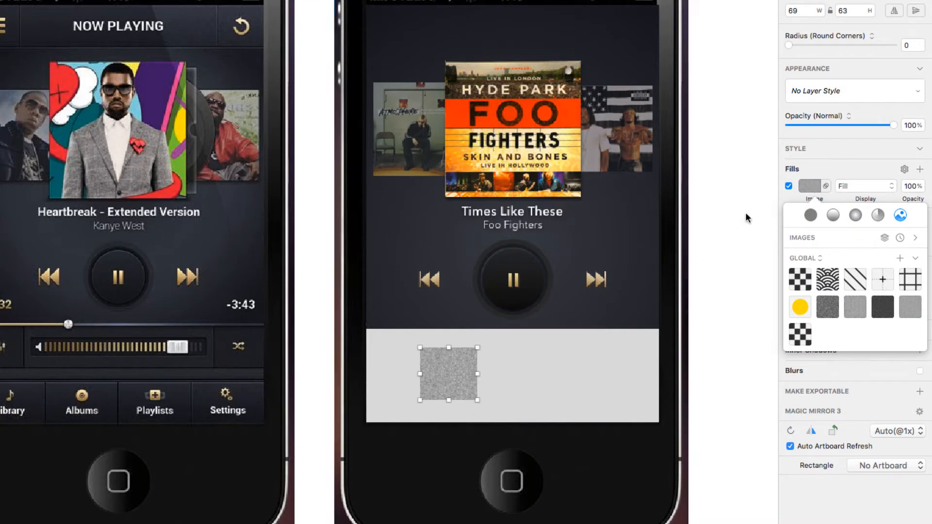
{"action": "left_click", "coordinate": [789, 200]}
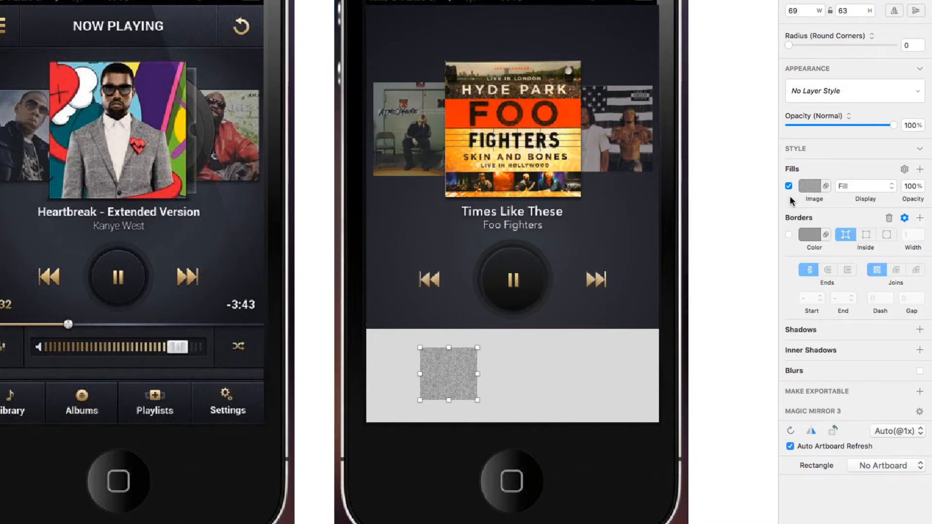
Add a linear gradient fill above the noise pattern and set its upper colour stop to 505050
{"action": "left_click", "coordinate": [919, 169]}
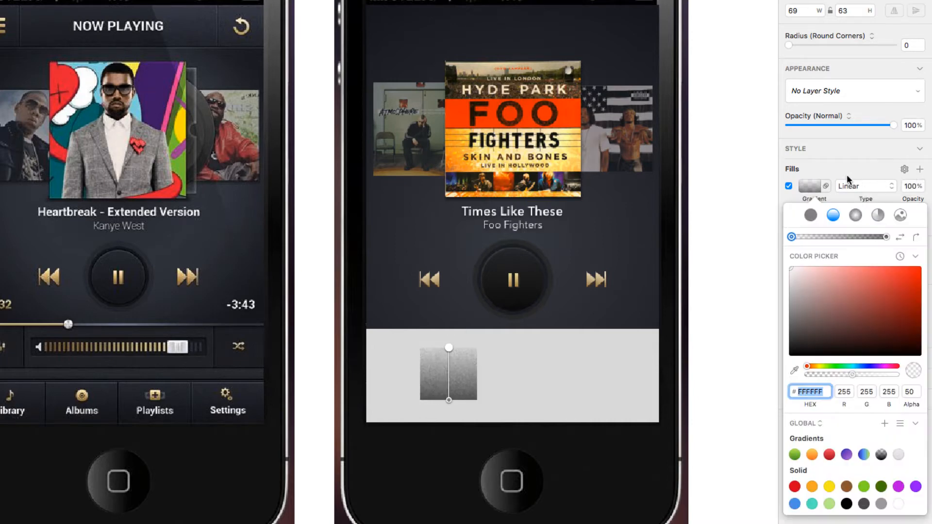
{"action": "left_click", "coordinate": [838, 170]}
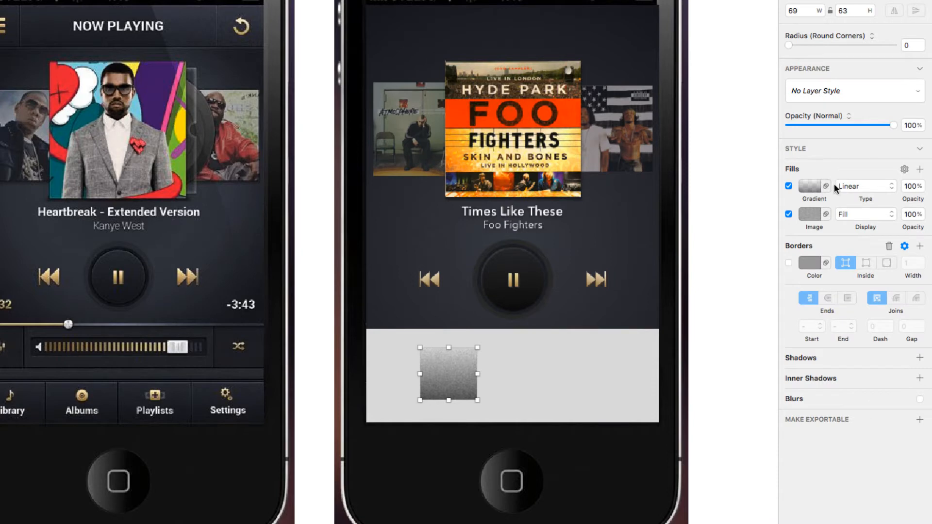
{"action": "mouse_move", "coordinate": [827, 196]}
{"action": "left_mouse_down"}
{"action": "mouse_move", "coordinate": [826, 212]}
{"action": "mouse_move", "coordinate": [828, 194]}
{"action": "left_mouse_up"}
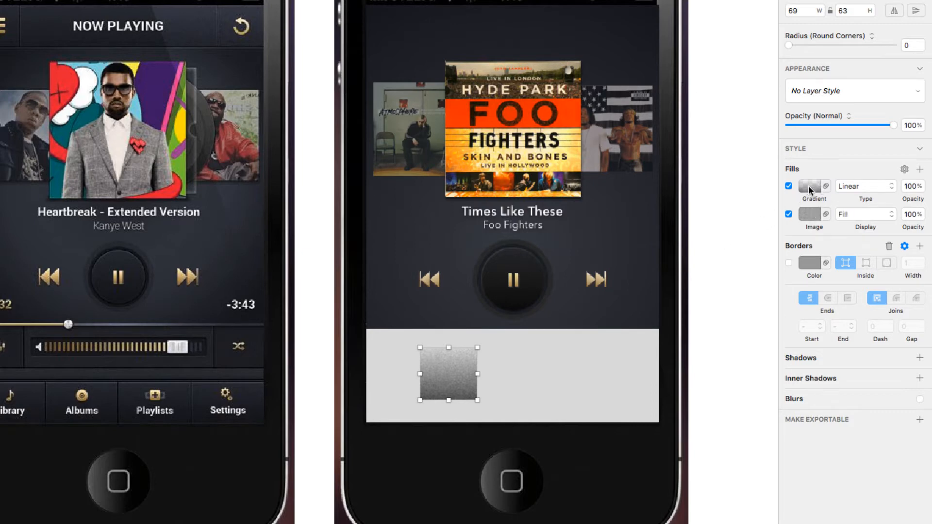
{"action": "left_click", "coordinate": [809, 186]}
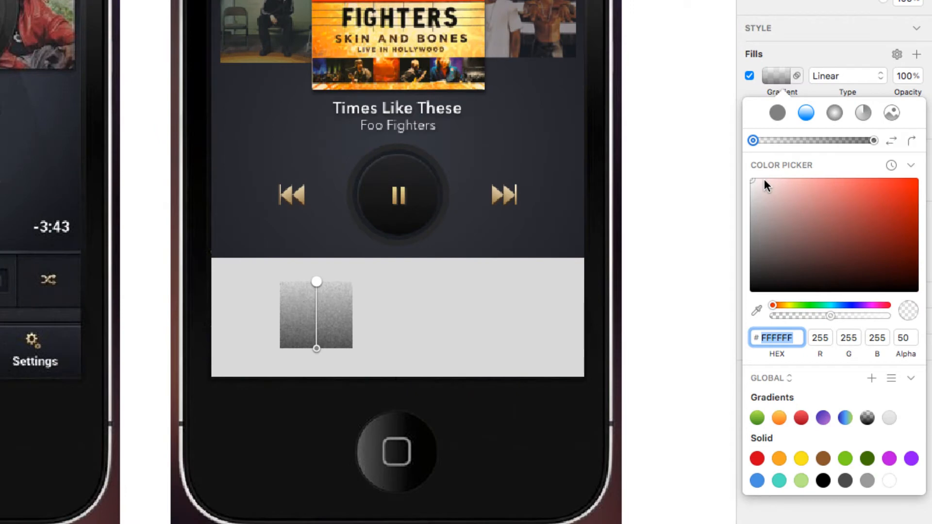
{"action": "left_click_drag", "start_coordinate": [751, 242], "coordinate": [738, 257]}
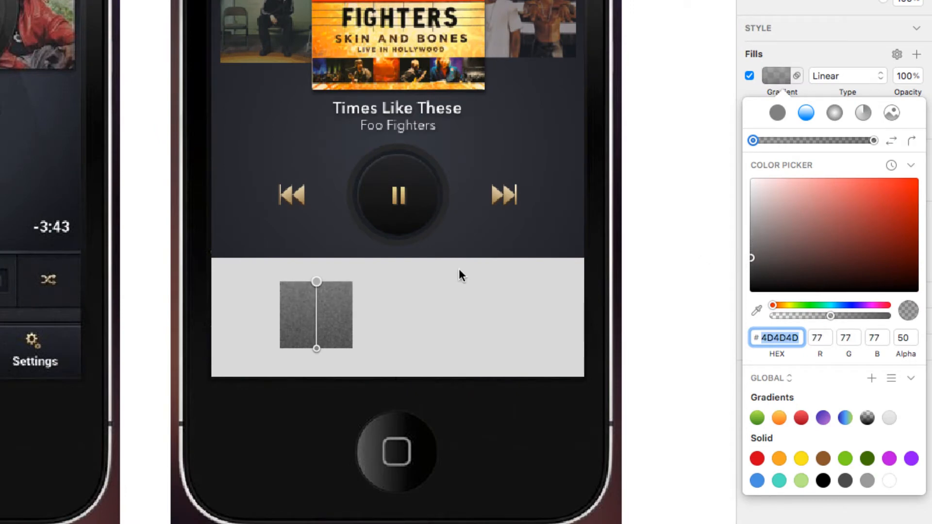
{"action": "left_click", "coordinate": [316, 282]}
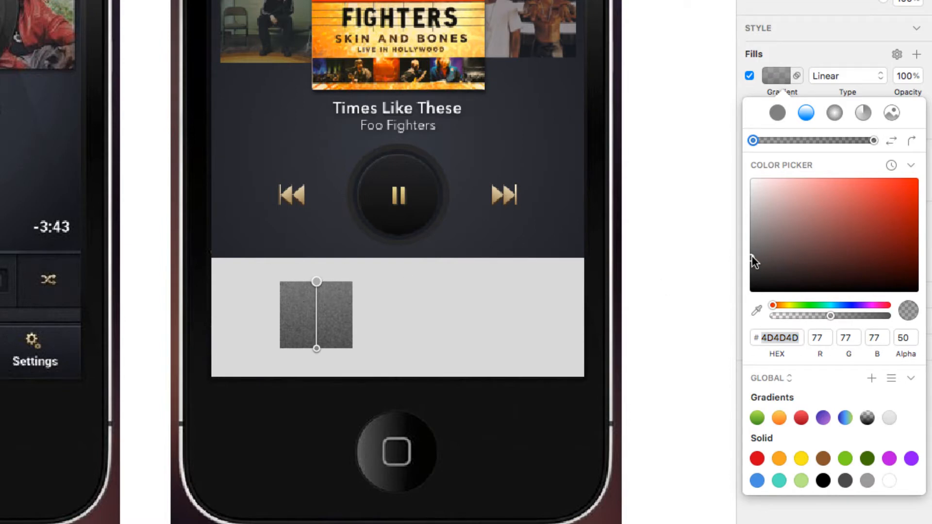
{"action": "left_click_drag", "start_coordinate": [751, 257], "coordinate": [745, 255]}
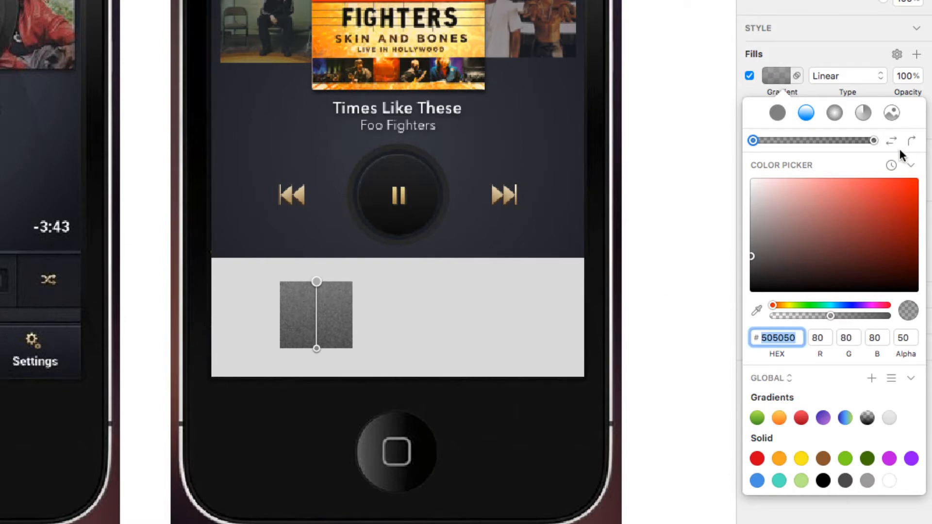
Set the gradient's lower colour stop to 161616 with an alpha of 100
{"action": "left_click", "coordinate": [874, 139]}
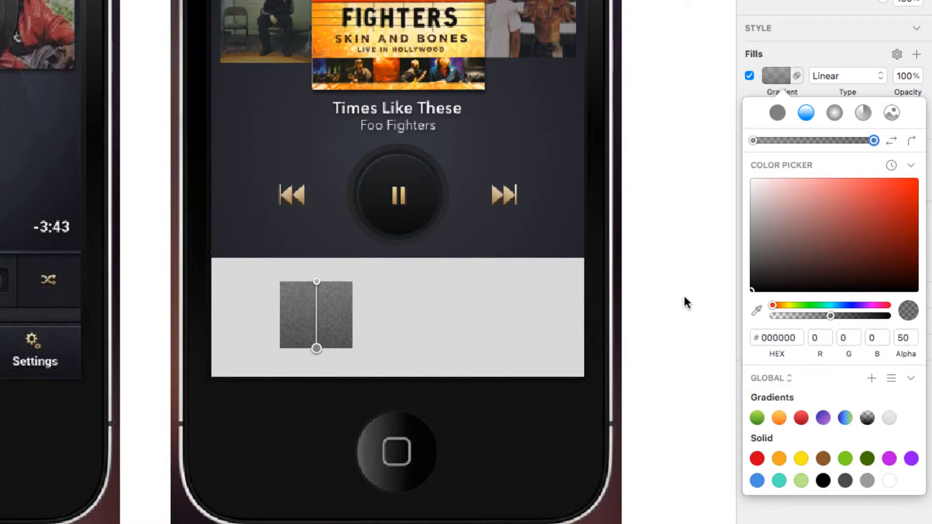
{"action": "left_click", "coordinate": [750, 277]}
{"action": "left_click_drag", "start_coordinate": [746, 278], "coordinate": [743, 281]}
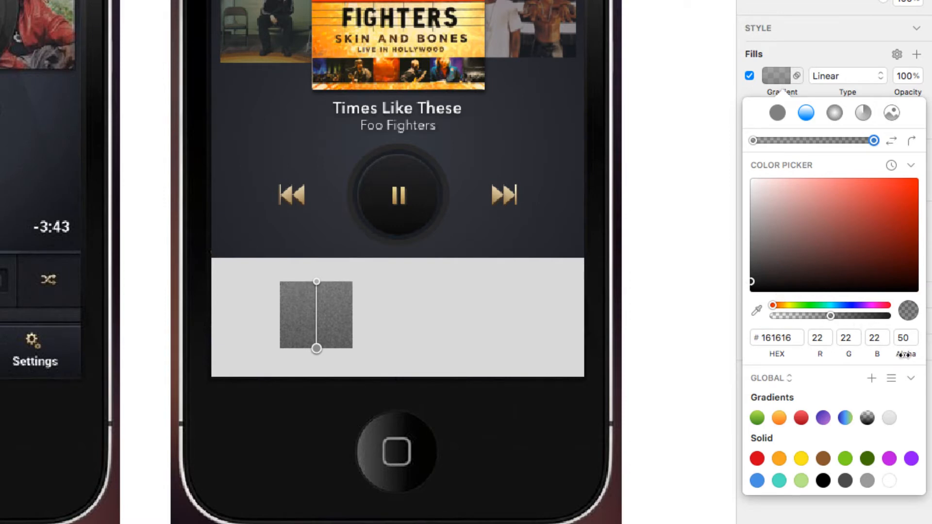
{"action": "left_click_drag", "start_coordinate": [898, 354], "coordinate": [931, 357]}
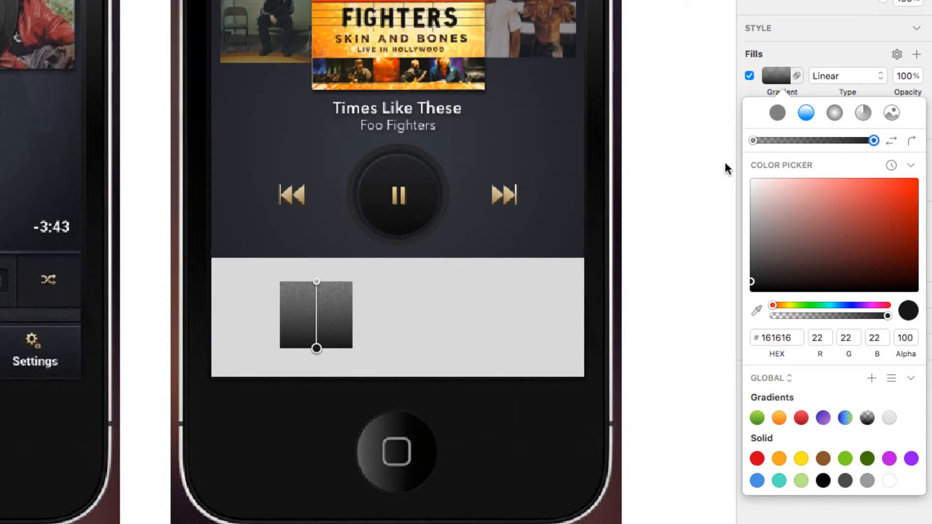
Set the gradient's upper stop to 100 alpha and reduce the gradient fill's opacity to 80%
{"action": "left_click", "coordinate": [752, 141]}
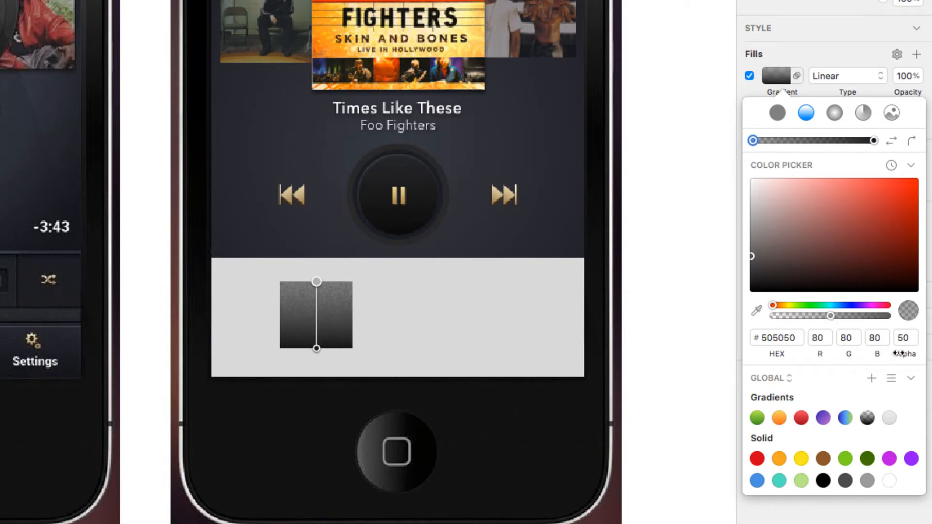
{"action": "left_click_drag", "start_coordinate": [905, 354], "coordinate": [927, 356]}
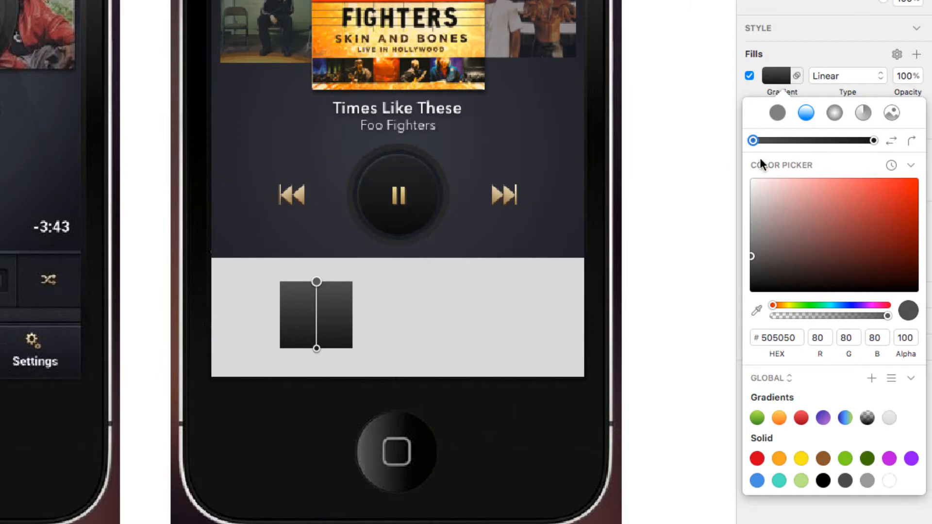
{"action": "left_click", "coordinate": [753, 92]}
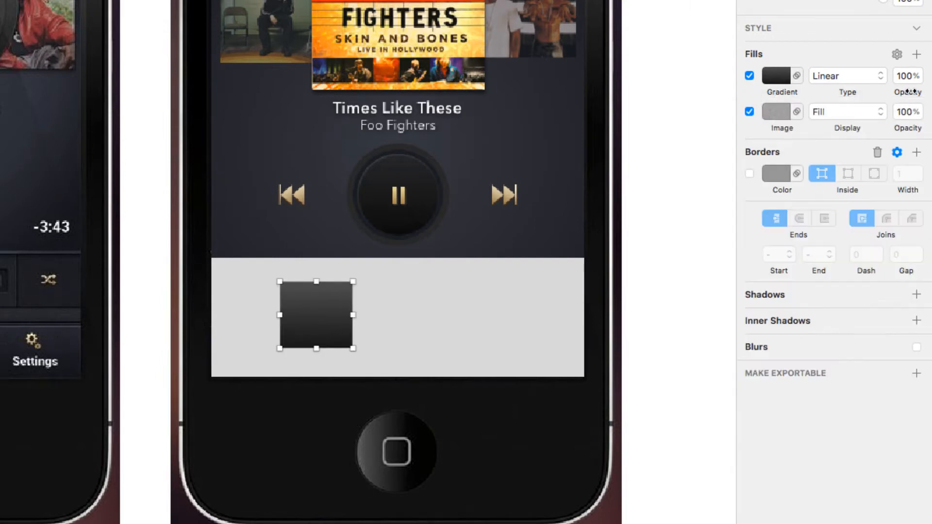
{"action": "left_click_drag", "start_coordinate": [911, 91], "coordinate": [900, 92]}
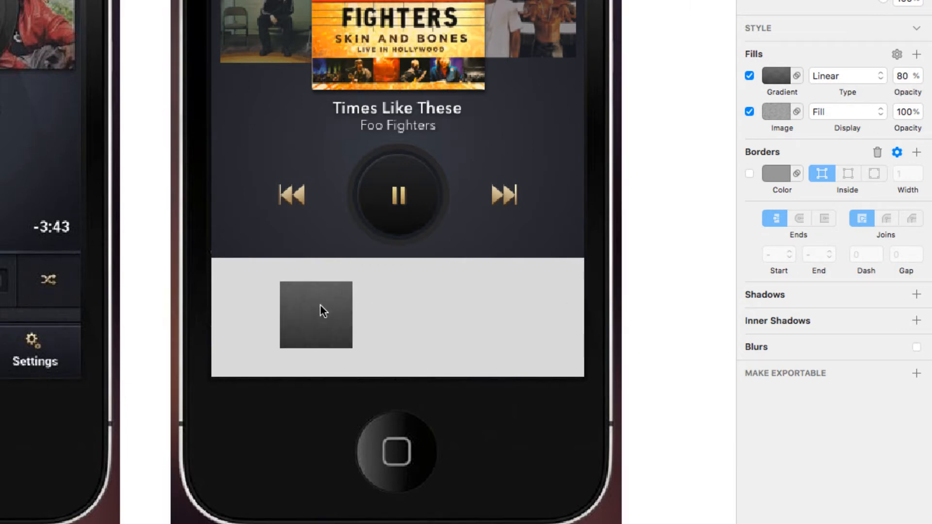
Draw a second rectangle of about the same size beside the textured one, aligned to its upper and lower edges
{"action": "left_click", "coordinate": [383, 298]}
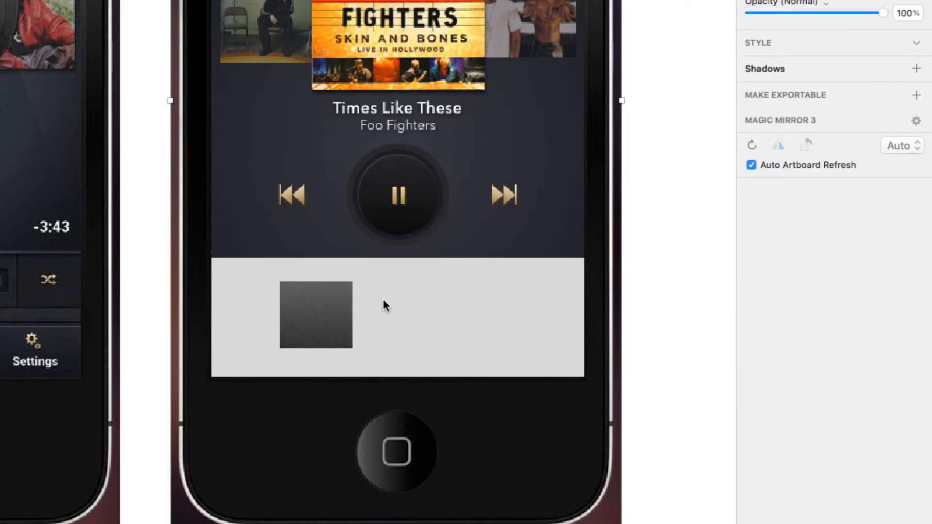
{"action": "key", "text": "r"}
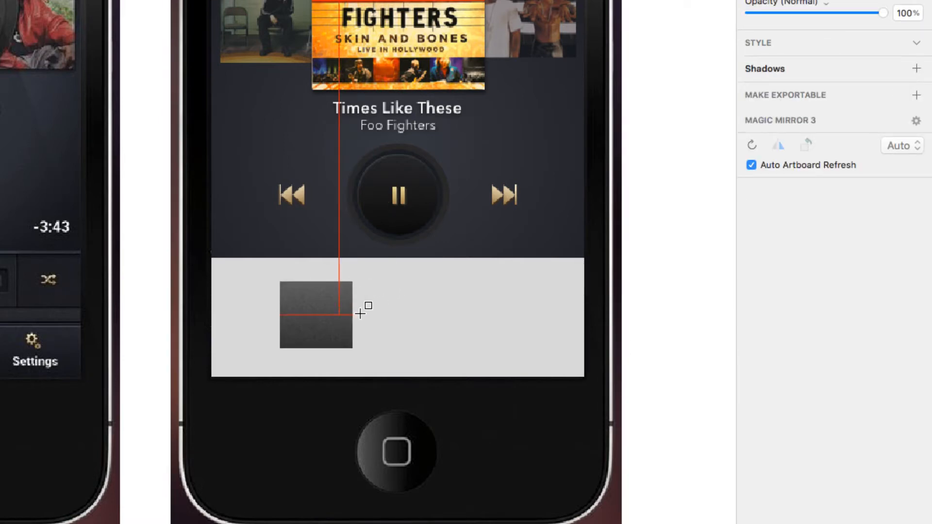
{"action": "left_click_drag", "start_coordinate": [392, 281], "coordinate": [463, 349]}
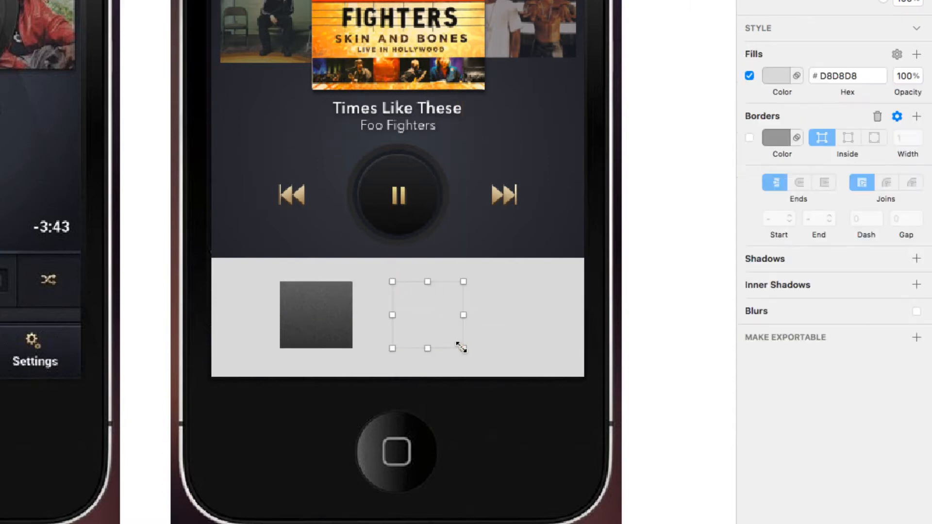
Give the second rectangle a linear gradient fill running from dark grey at the top to black (000000) at the bottom
{"action": "left_click", "coordinate": [776, 75]}
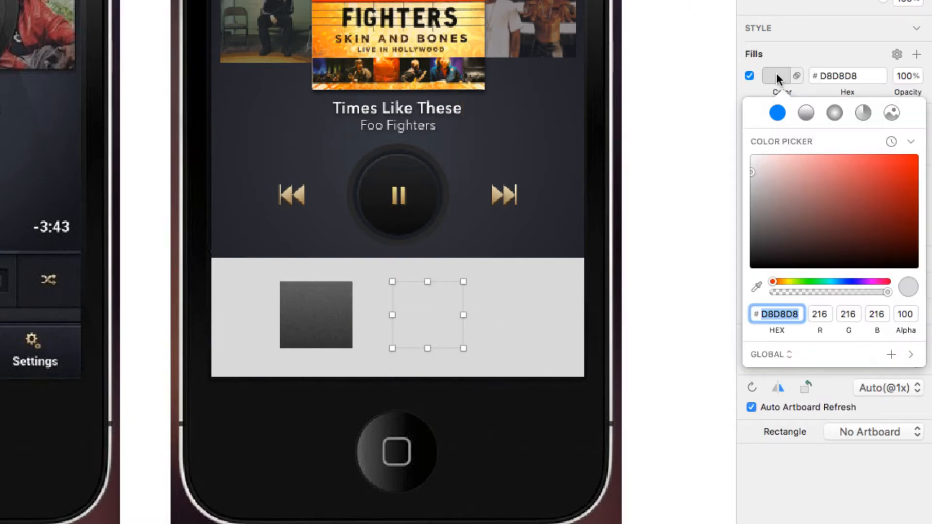
{"action": "left_click", "coordinate": [805, 113]}
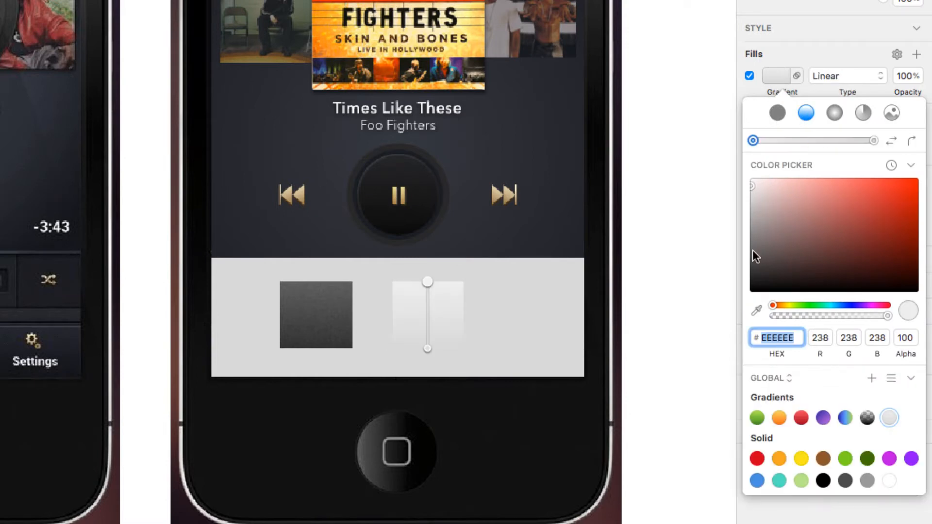
{"action": "mouse_move", "coordinate": [753, 250]}
{"action": "left_mouse_down"}
{"action": "mouse_move", "coordinate": [741, 288]}
{"action": "mouse_move", "coordinate": [718, 301]}
{"action": "left_mouse_up"}
{"action": "left_click", "coordinate": [873, 141]}
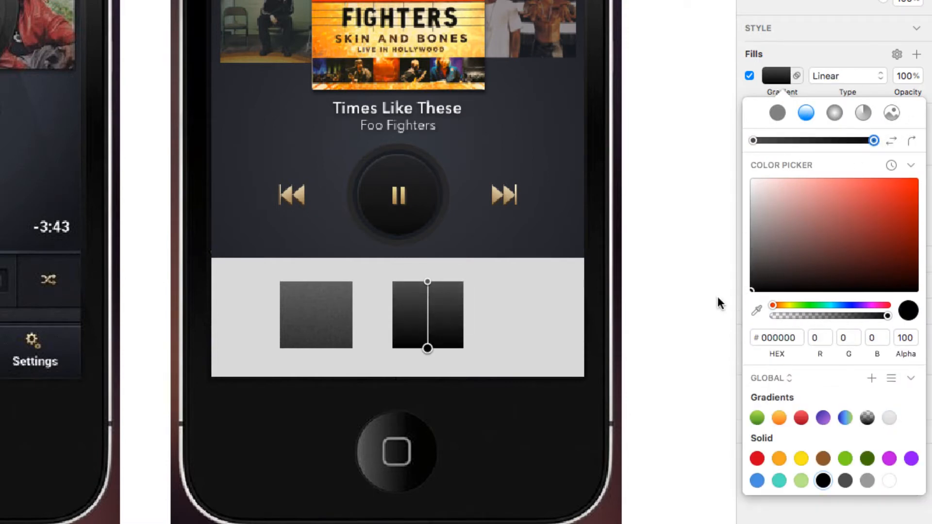
{"action": "left_click", "coordinate": [680, 301]}
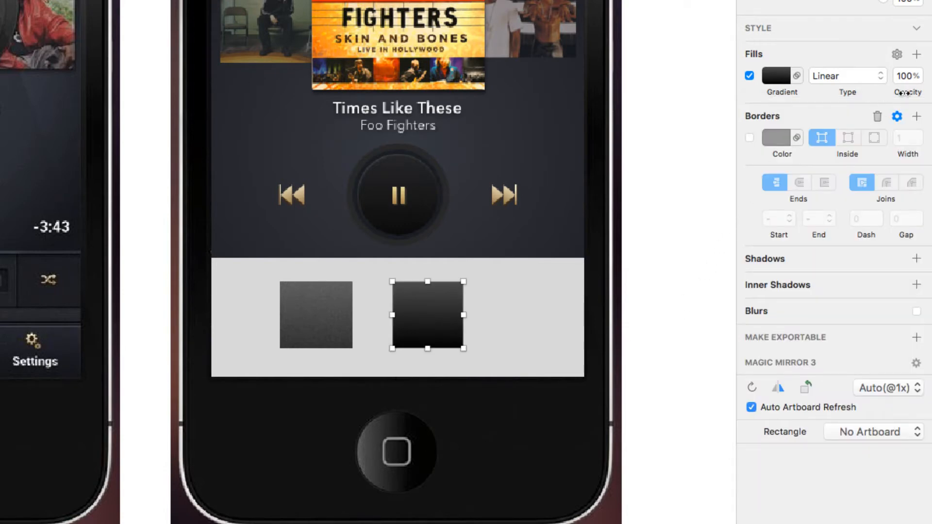
Reduce the second rectangle's gradient fill opacity to 81% and deselect the rectangle
{"action": "left_click_drag", "start_coordinate": [907, 92], "coordinate": [884, 104]}
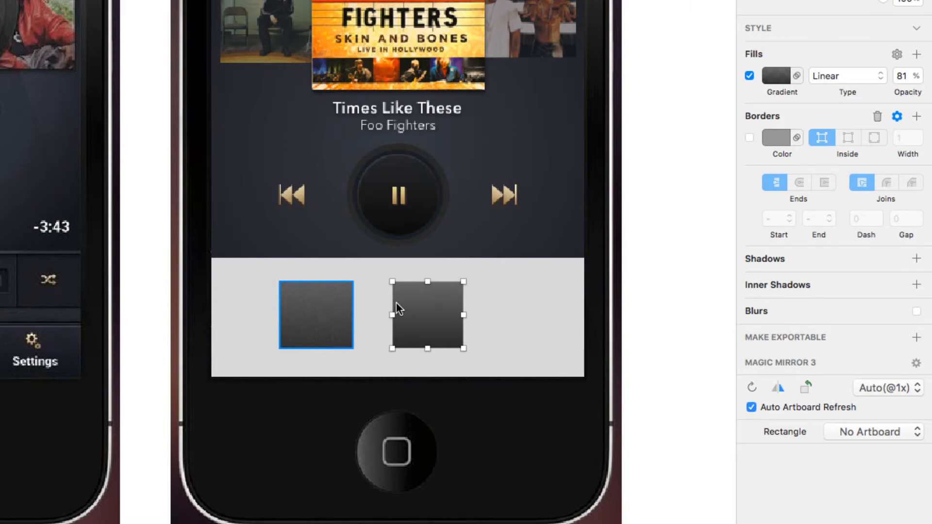
{"action": "left_click", "coordinate": [483, 305]}
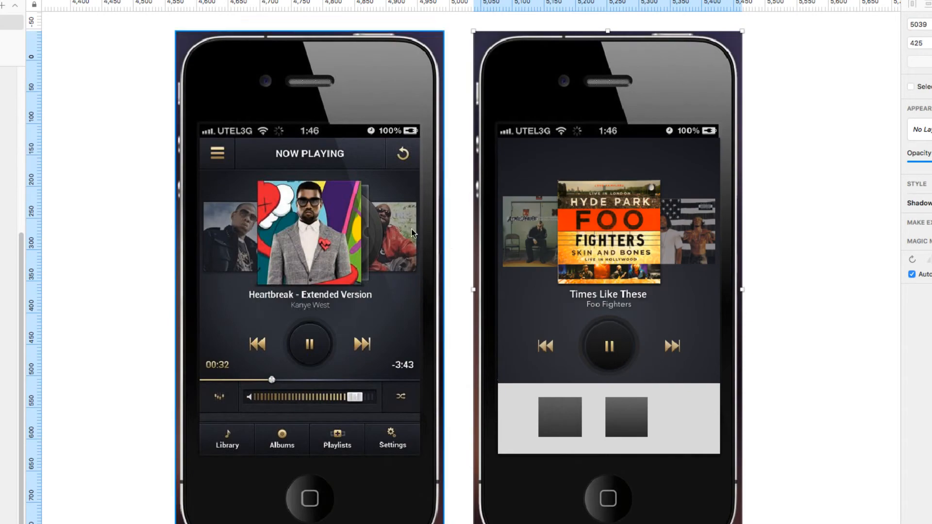
{"action": "scroll", "coordinate": [401, 217], "scroll_direction": "up", "scroll_amount": 5}
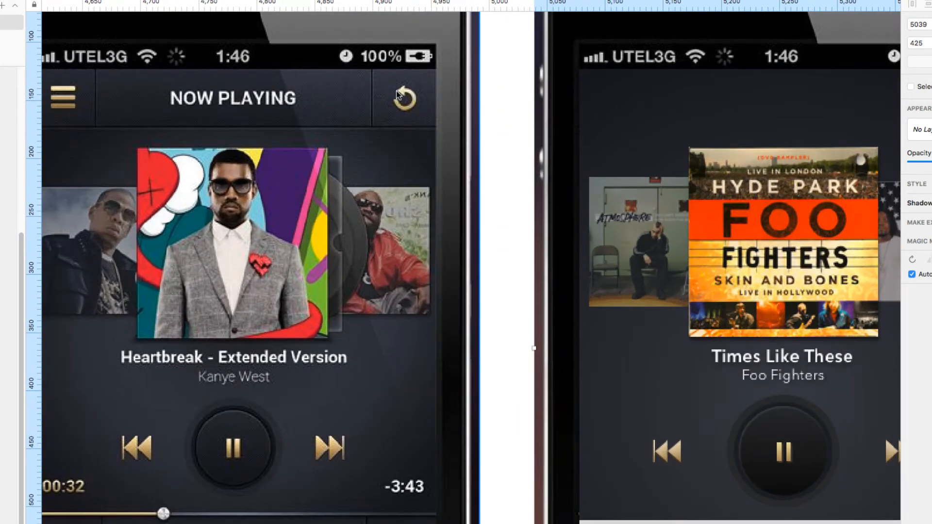
Draw an 18 by 18 circle just below the gold circular-arrow icon in the reference player
{"action": "scroll", "coordinate": [398, 107], "scroll_direction": "up", "scroll_amount": 5}
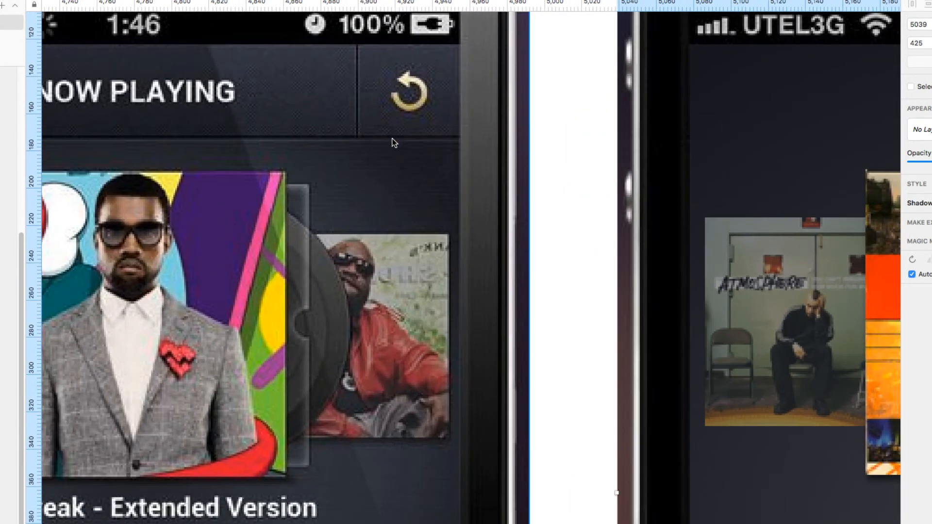
{"action": "left_click_drag", "start_coordinate": [391, 147], "coordinate": [406, 212]}
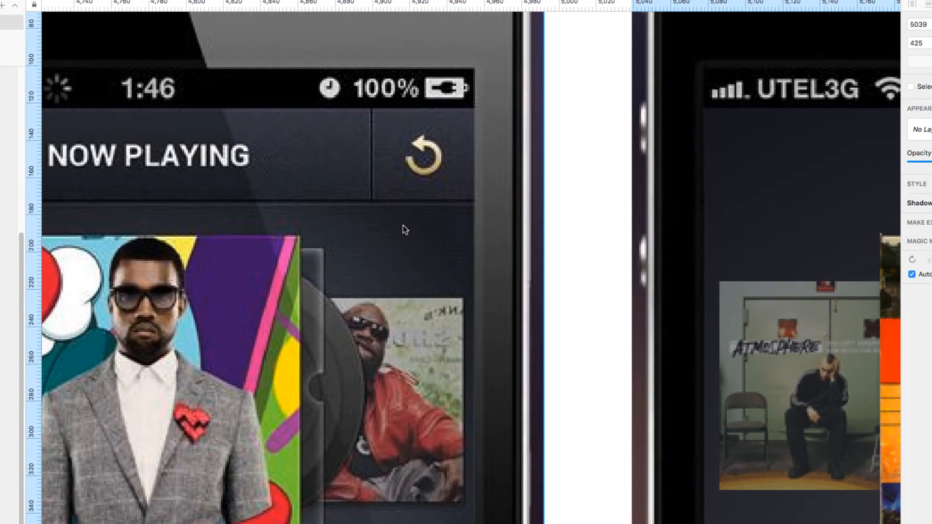
{"action": "key", "text": "o"}
{"action": "left_click_drag", "start_coordinate": [406, 215], "coordinate": [433, 248]}
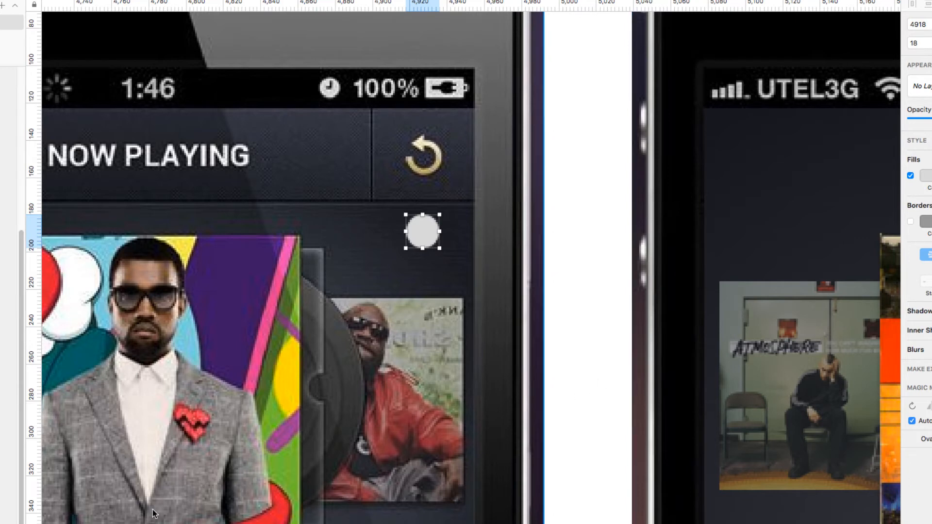
Duplicate the circle and fill the copy with pink (F98B8B)
{"action": "key", "text": "super+d"}
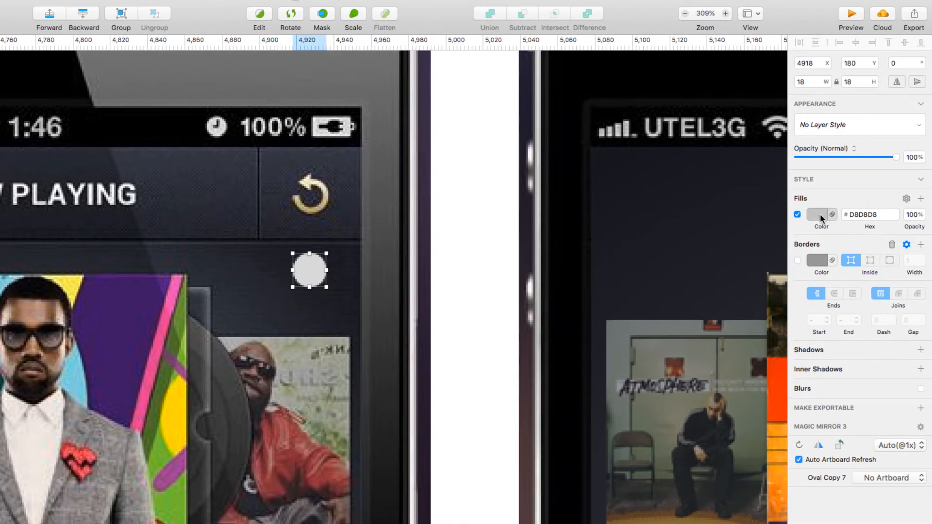
{"action": "left_click", "coordinate": [821, 218]}
{"action": "left_click", "coordinate": [852, 275]}
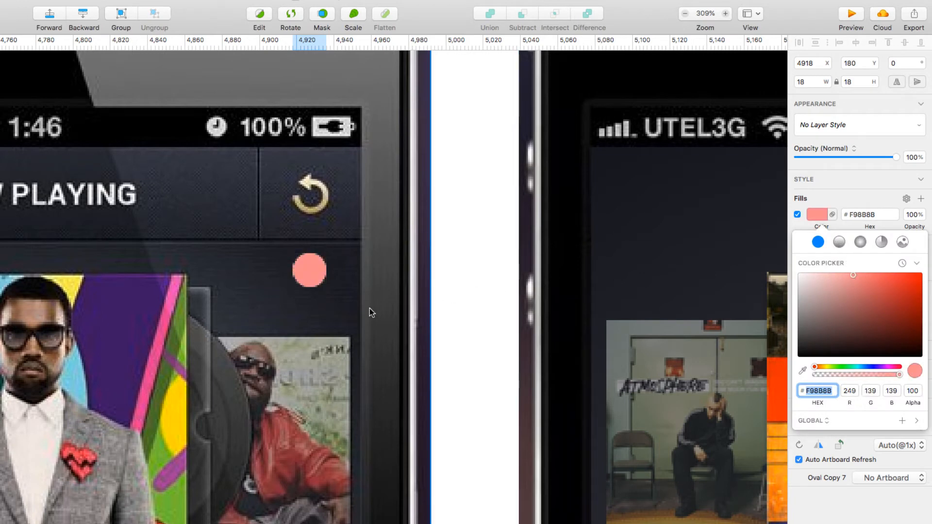
Shrink the pink circle to 12 by 12 about its centre and subtract it from the larger circle to form a ring
{"action": "scroll", "coordinate": [324, 296], "scroll_direction": "up", "scroll_amount": 3}
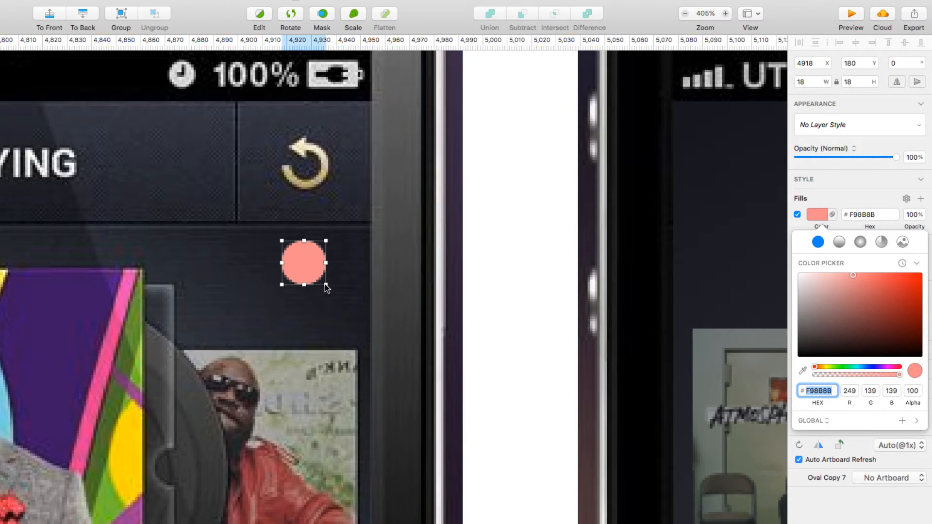
{"action": "left_click_drag", "start_coordinate": [325, 284], "coordinate": [320, 280]}
{"action": "key", "text": "alt"}
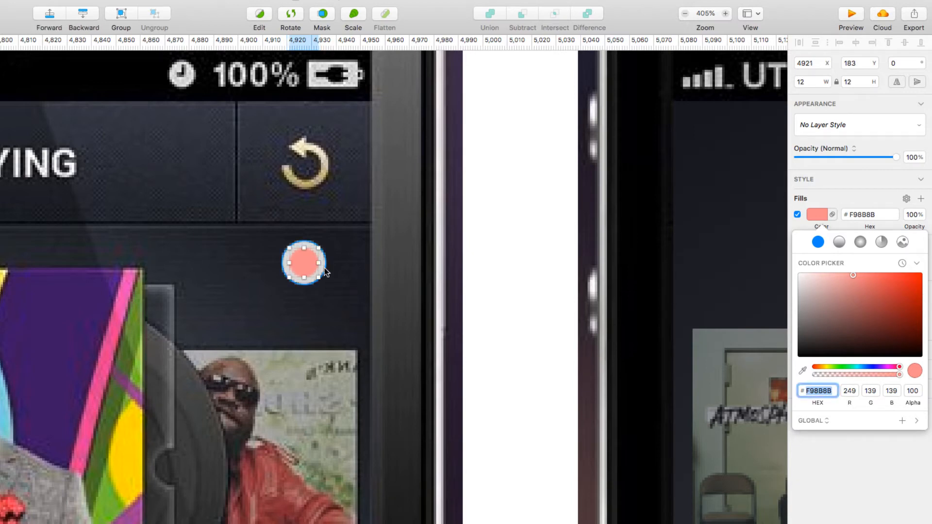
{"action": "left_click", "coordinate": [300, 257], "text": "shift"}
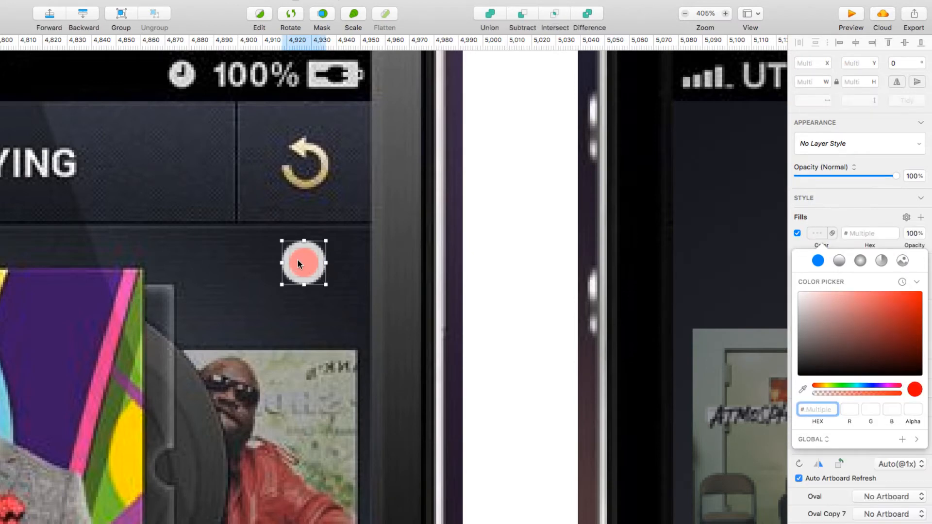
{"action": "left_click", "coordinate": [529, 17]}
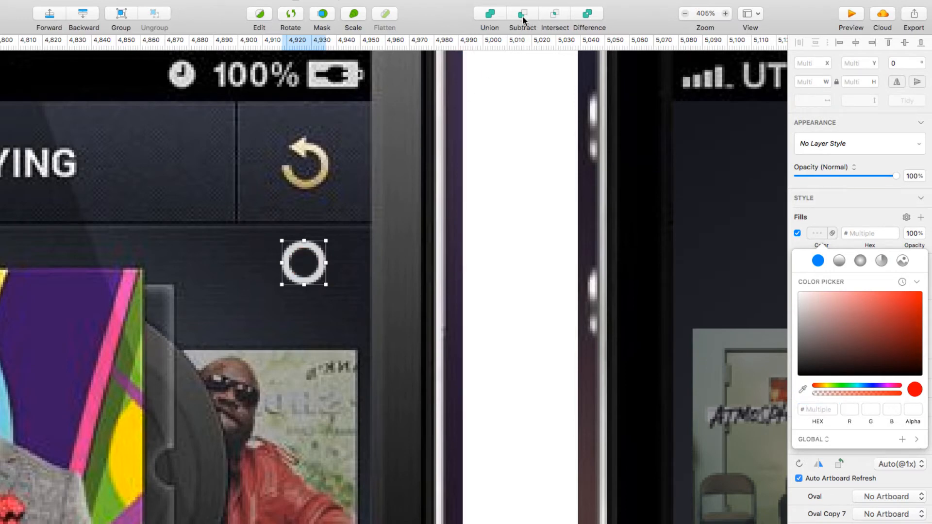
{"action": "left_click", "coordinate": [338, 244]}
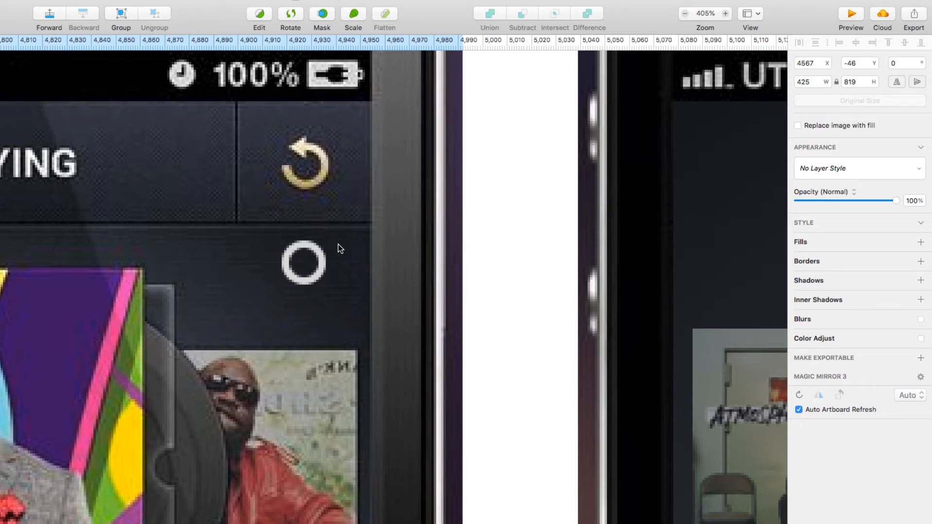
Draw a 9 by 9 square covering the ring's upper-left quarter, ending at the ring's centre
{"action": "key", "text": "r"}
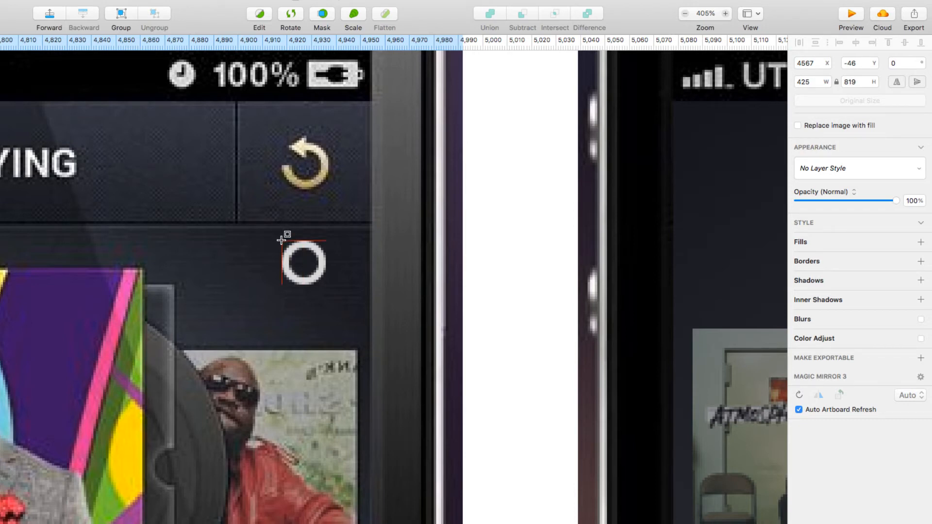
{"action": "left_click_drag", "start_coordinate": [282, 240], "coordinate": [303, 261]}
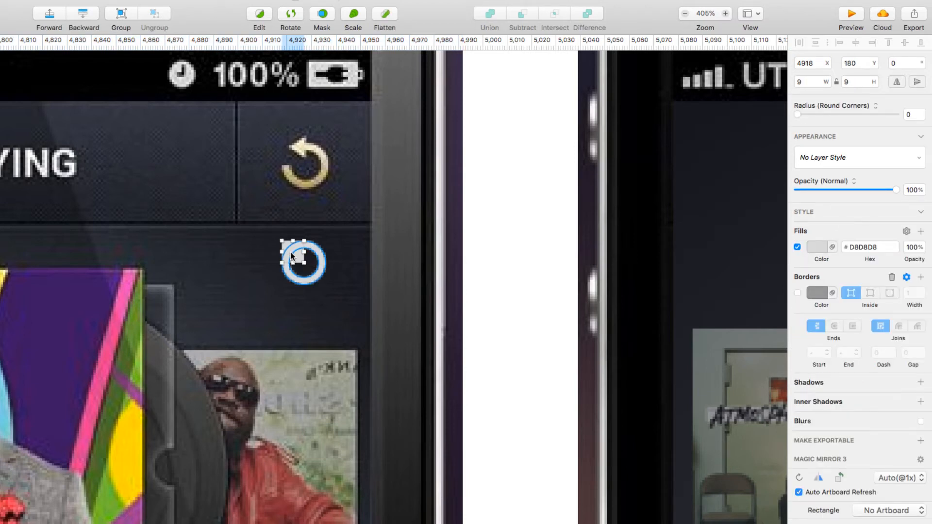
Try subtracting with the square and ring in their current layer order, and undo the operation
{"action": "left_click", "coordinate": [315, 250], "text": "shift"}
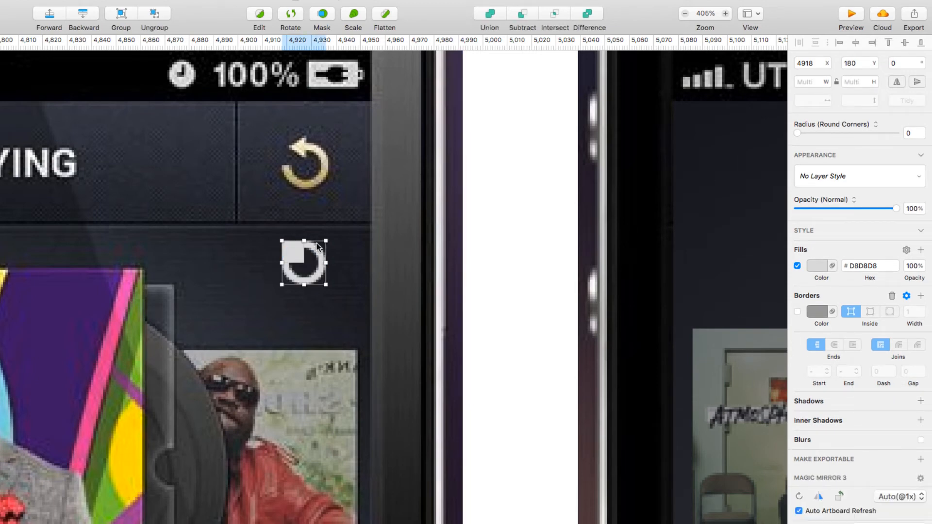
{"action": "left_click", "coordinate": [523, 18]}
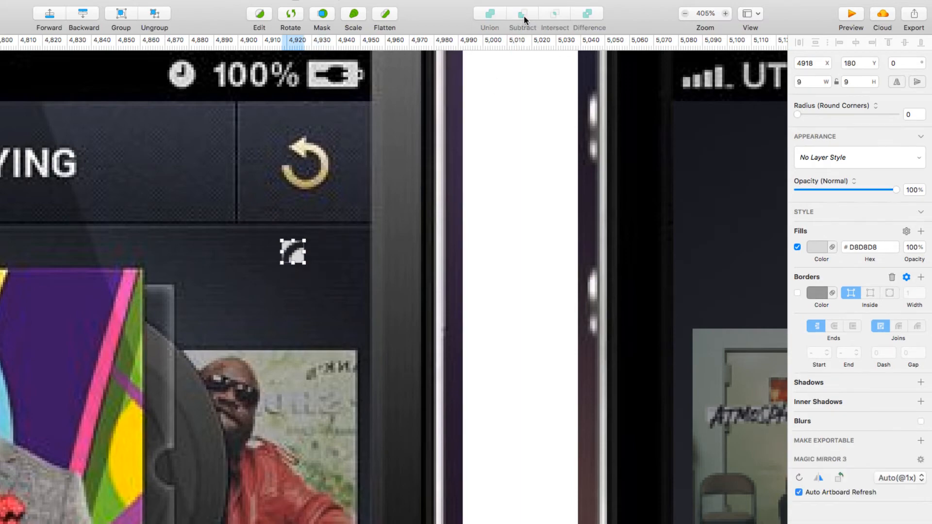
{"action": "key", "text": "ctrl+z"}
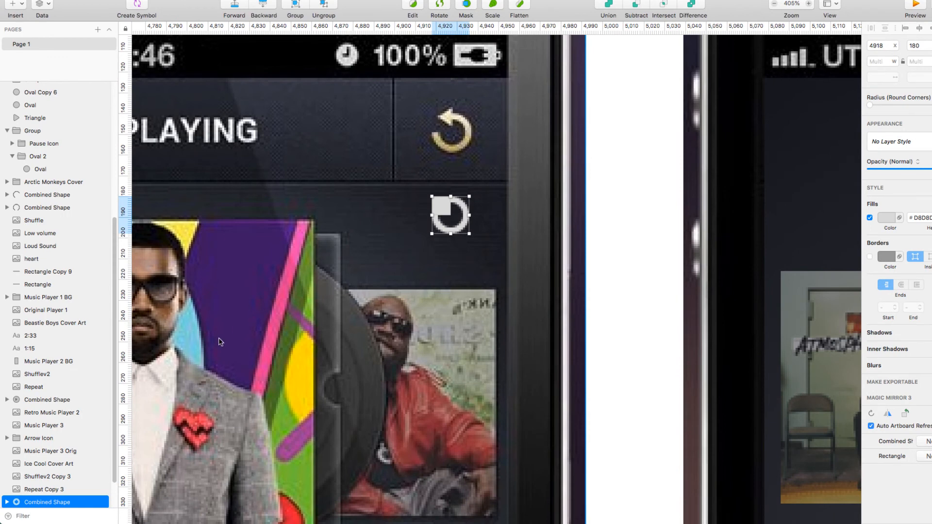
Move the square's layer above the ring's layer and subtract the square from the ring
{"action": "scroll", "coordinate": [92, 379], "scroll_direction": "down", "scroll_amount": 3}
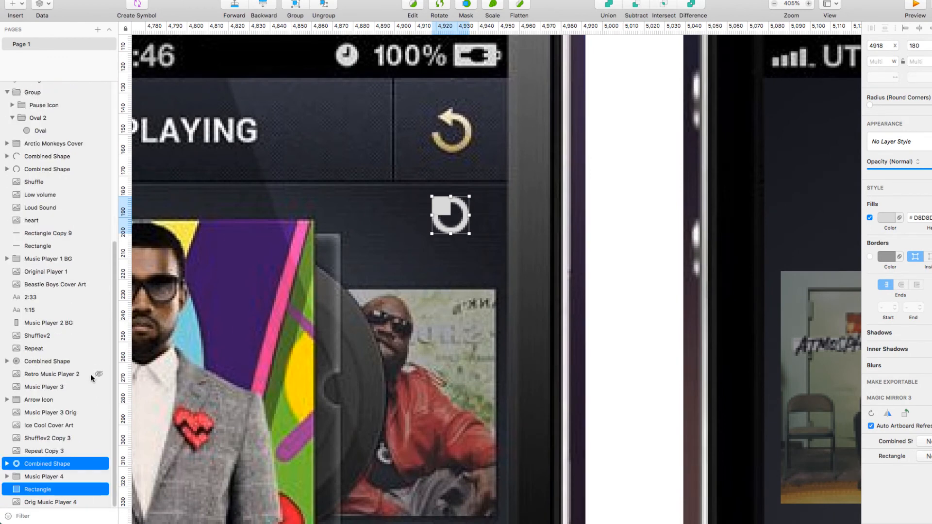
{"action": "left_click", "coordinate": [48, 477]}
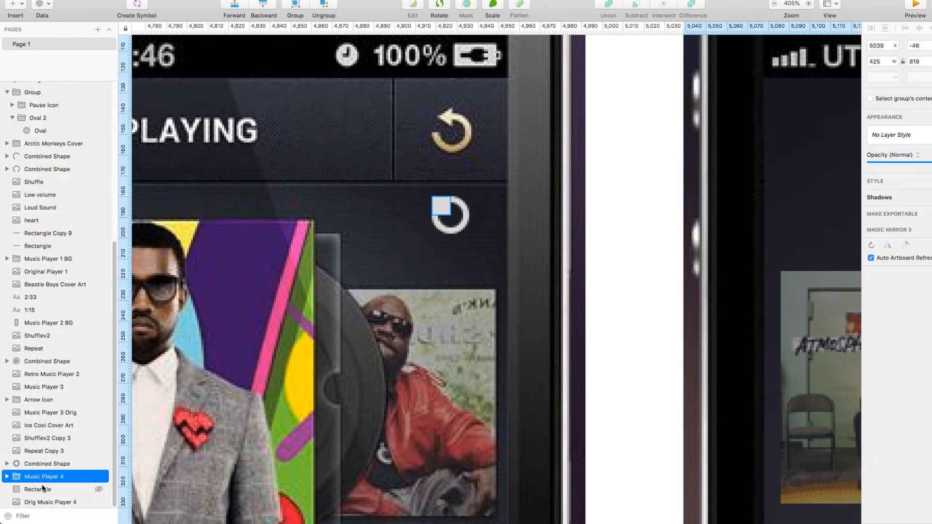
{"action": "left_click_drag", "start_coordinate": [41, 489], "coordinate": [44, 457]}
{"action": "left_click", "coordinate": [42, 476], "text": "shift"}
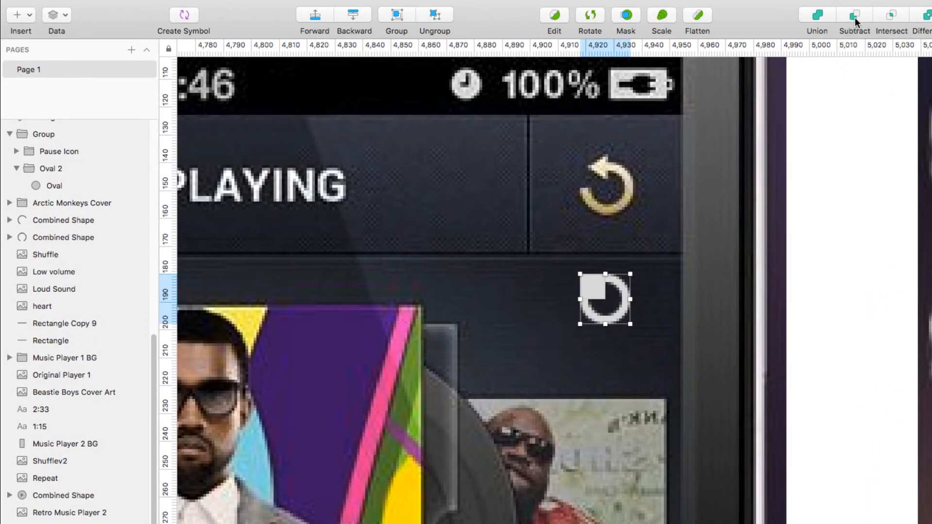
{"action": "left_click", "coordinate": [855, 18]}
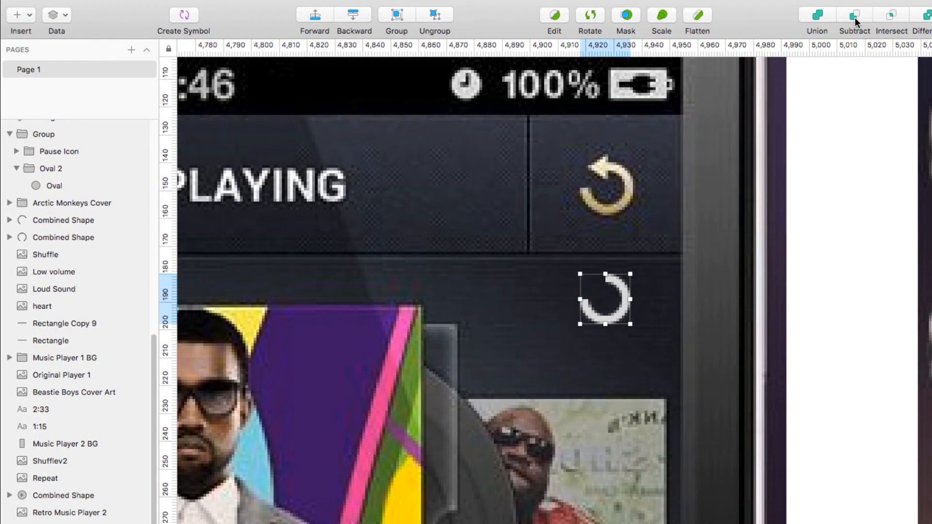
{"action": "left_click", "coordinate": [543, 275]}
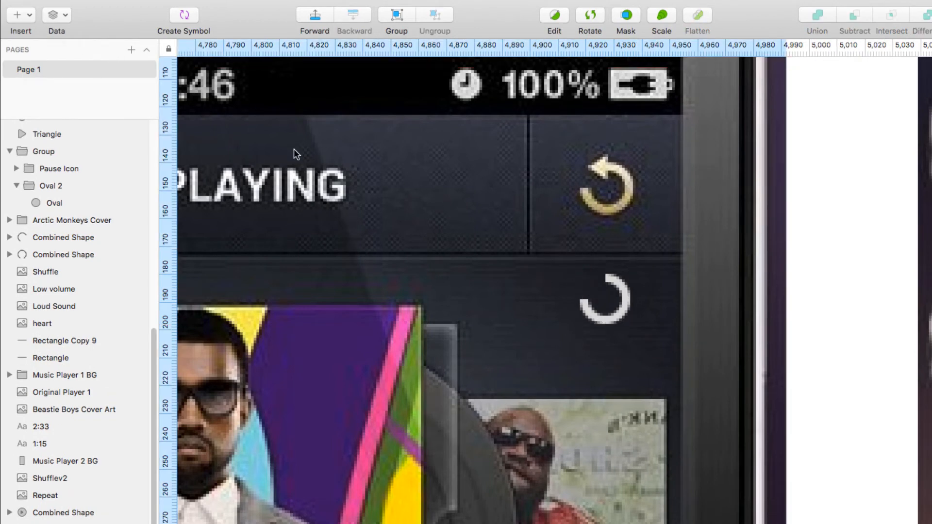
Draw a triangle about 8 by 8 to the left of the open ring
{"action": "left_click", "coordinate": [30, 15]}
{"action": "mouse_move", "coordinate": [36, 35]}
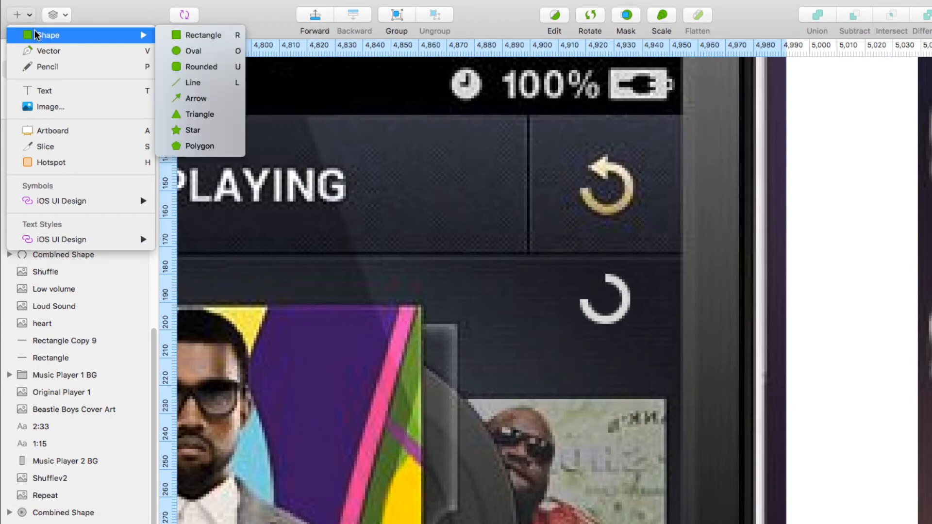
{"action": "left_click", "coordinate": [188, 116]}
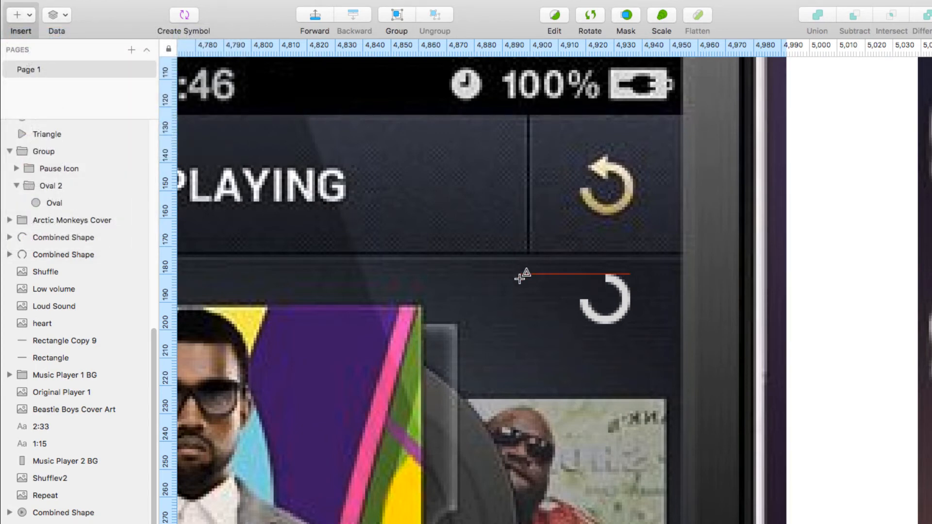
{"action": "left_click_drag", "start_coordinate": [520, 280], "coordinate": [541, 294]}
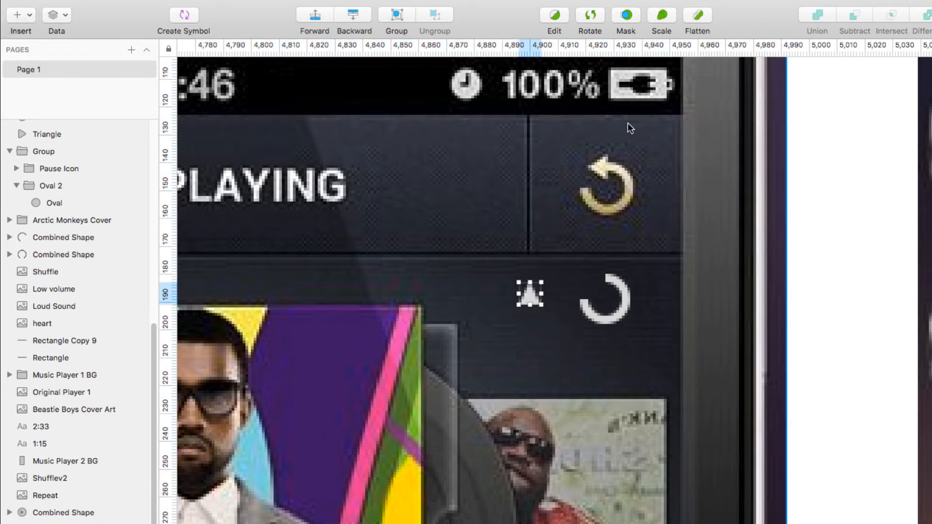
Rotate the triangle freehand to about -91° so that it points left
{"action": "left_click", "coordinate": [592, 19]}
{"action": "left_click_drag", "start_coordinate": [552, 303], "coordinate": [545, 269]}
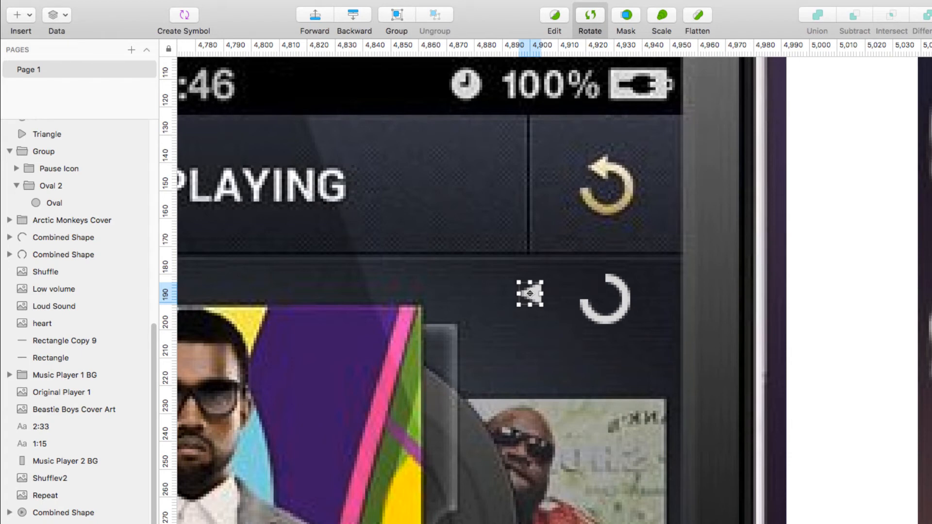
{"action": "left_click_drag", "start_coordinate": [520, 297], "coordinate": [529, 293]}
{"action": "key", "text": "Return"}
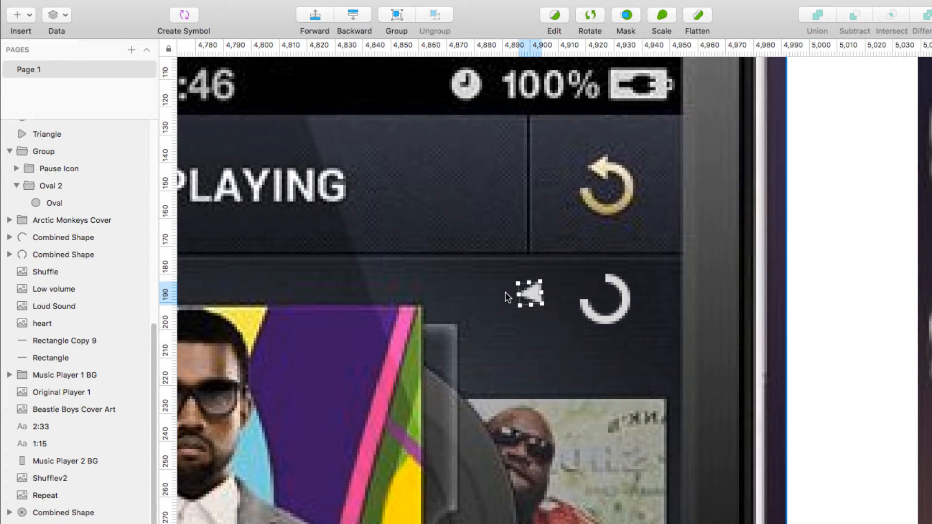
{"action": "left_click", "coordinate": [588, 18]}
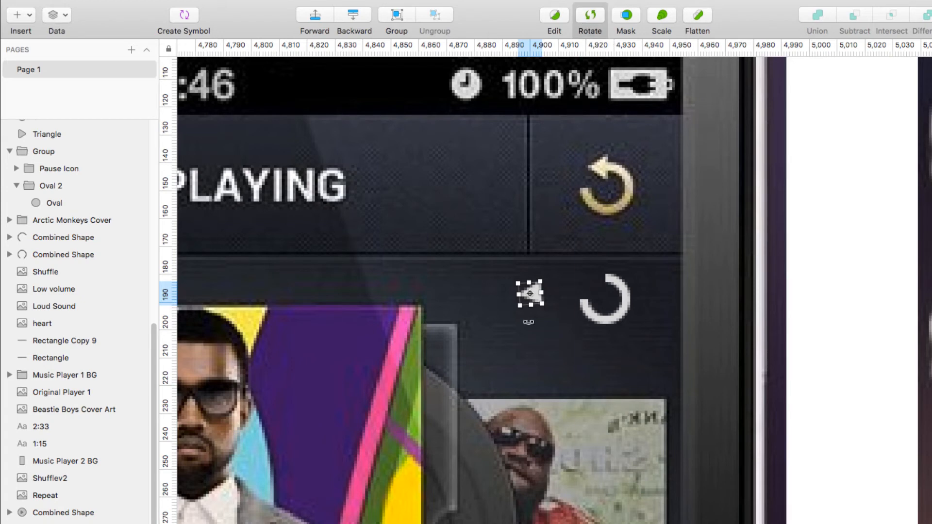
{"action": "left_click_drag", "start_coordinate": [513, 316], "coordinate": [512, 313]}
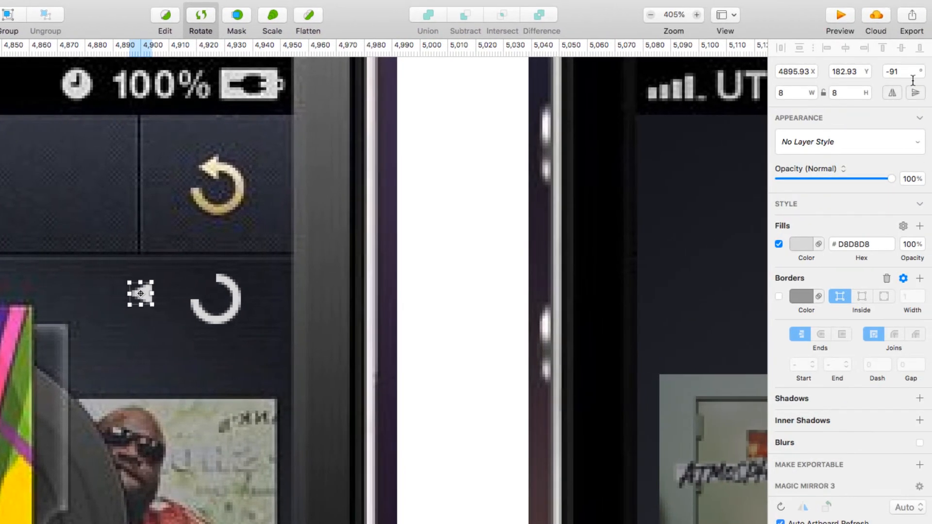
Set the triangle's rotation to exactly -90° and finish rotating
{"action": "left_click", "coordinate": [903, 73]}
{"action": "type", "text": "-90"}
{"action": "key", "text": "Return"}
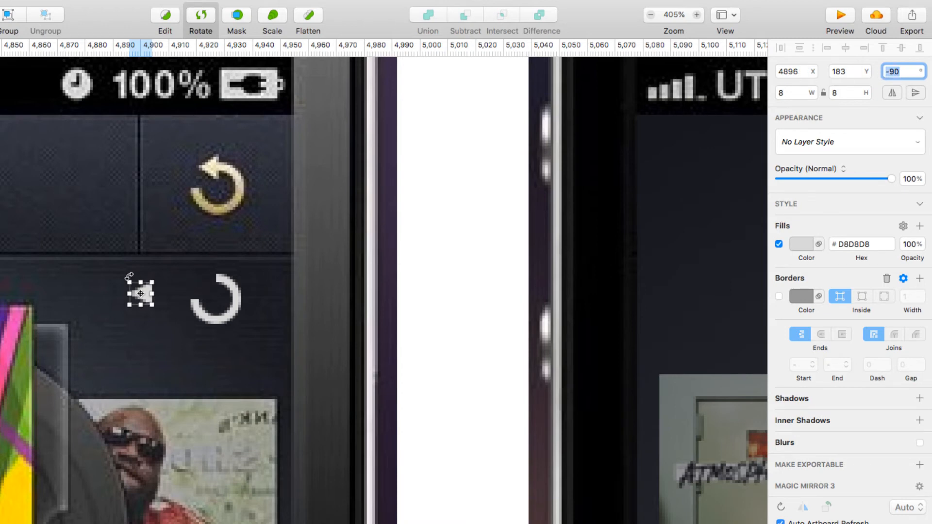
{"action": "key", "text": "Escape"}
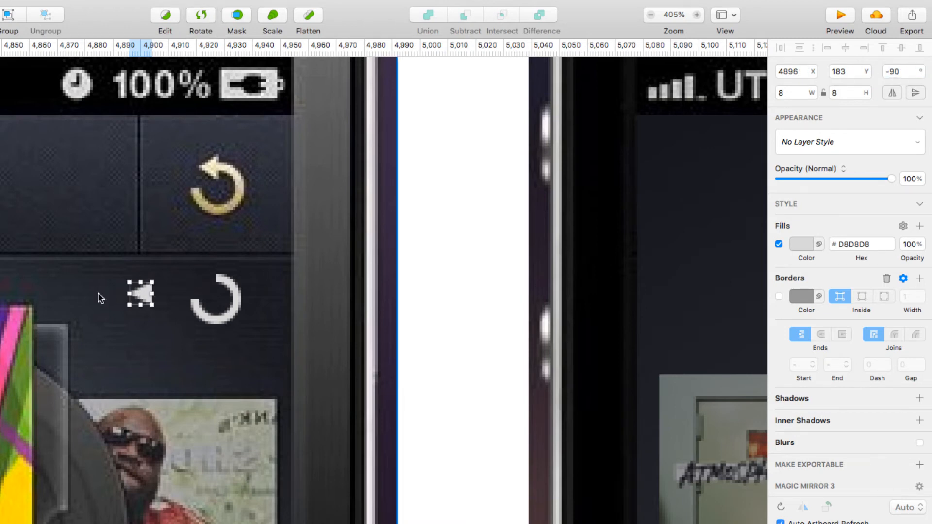
Place the triangle, resized to 7 by 7, at the ring's upper open end as an arrowhead and union both shapes
{"action": "left_click_drag", "start_coordinate": [128, 292], "coordinate": [218, 274]}
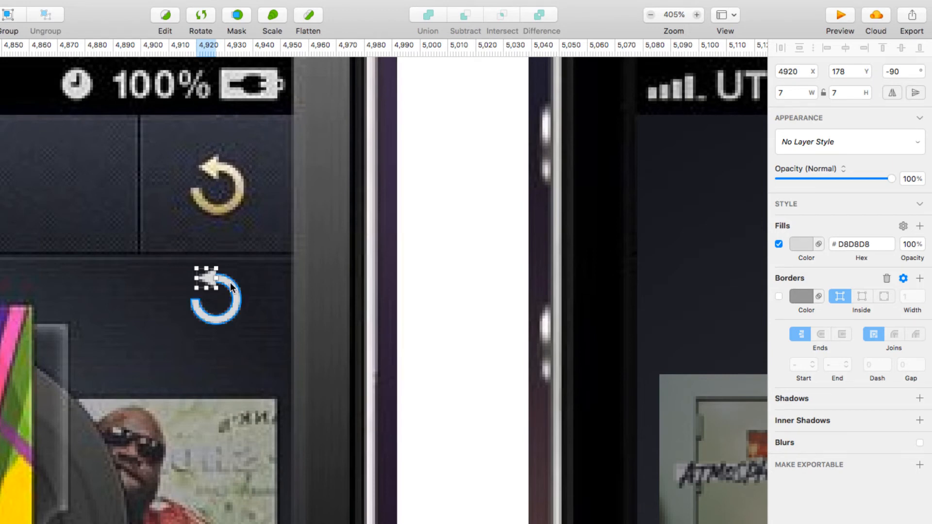
{"action": "left_click", "coordinate": [229, 277], "text": "shift"}
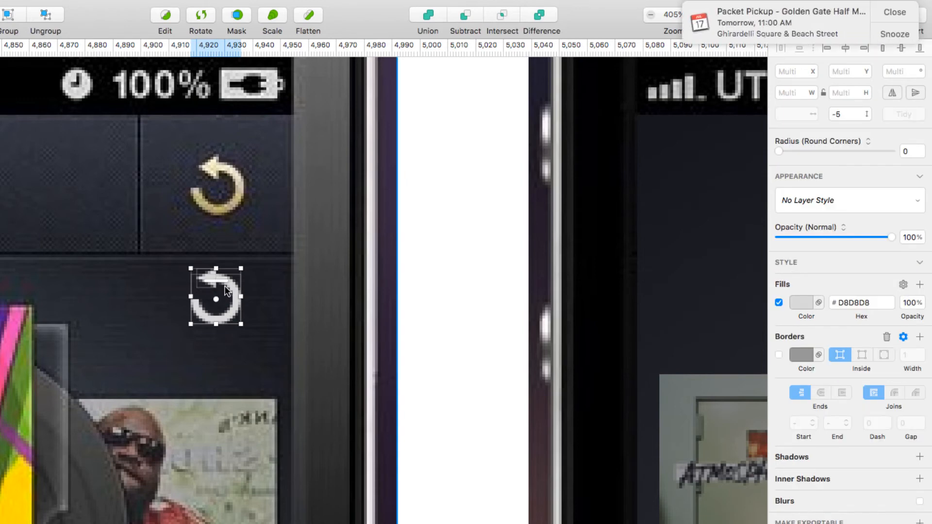
{"action": "left_click", "coordinate": [429, 18]}
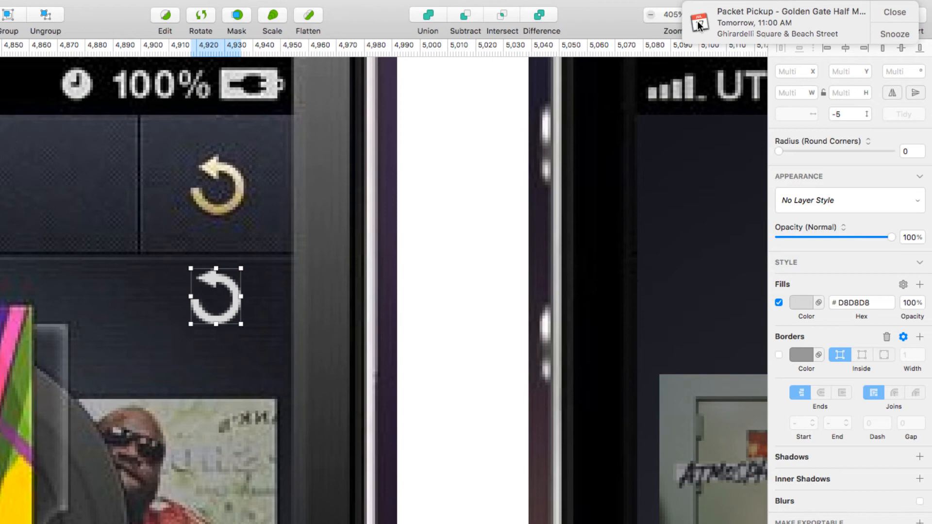
{"action": "left_click", "coordinate": [885, 15]}
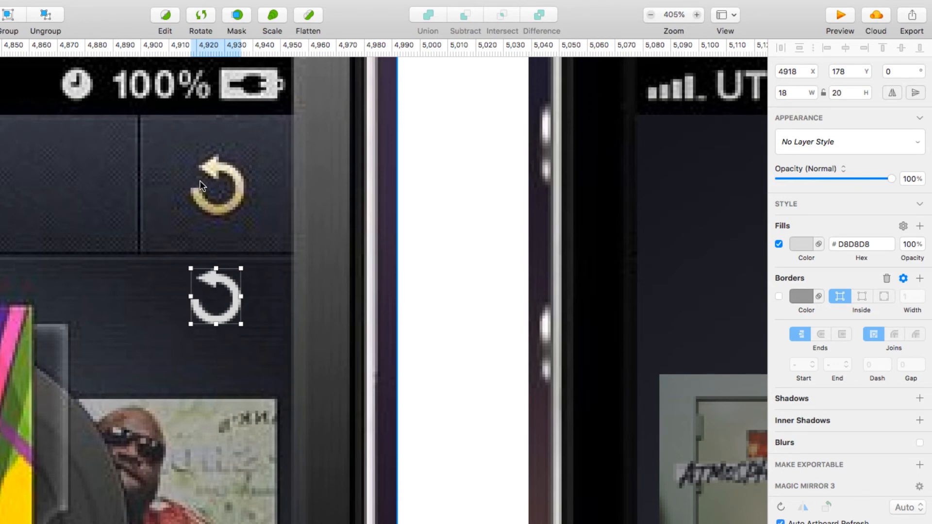
Change the circular-arrow icon's fill to a linear gradient and sample its upper stop, FDF6E3, from the reference icon's arrowhead
{"action": "left_click", "coordinate": [799, 243]}
{"action": "left_click", "coordinate": [827, 275]}
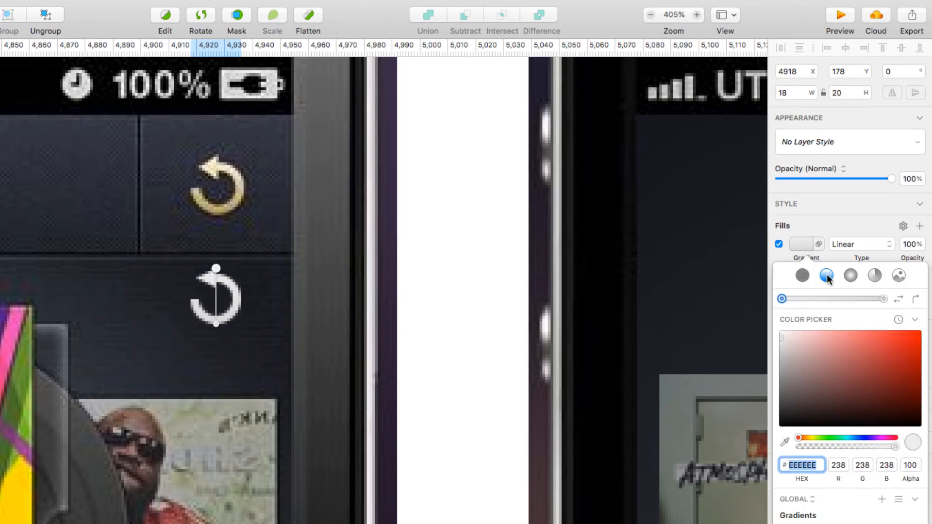
{"action": "left_click", "coordinate": [785, 443]}
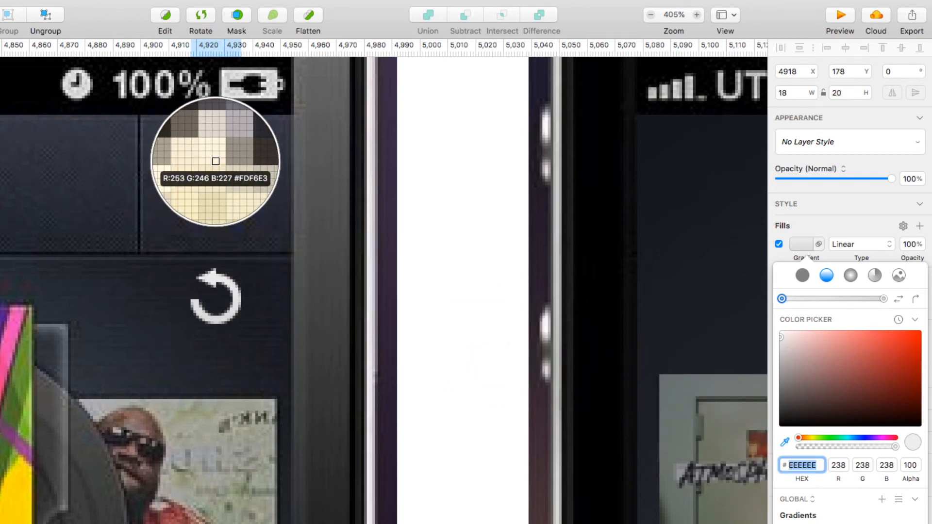
{"action": "left_click", "coordinate": [216, 160]}
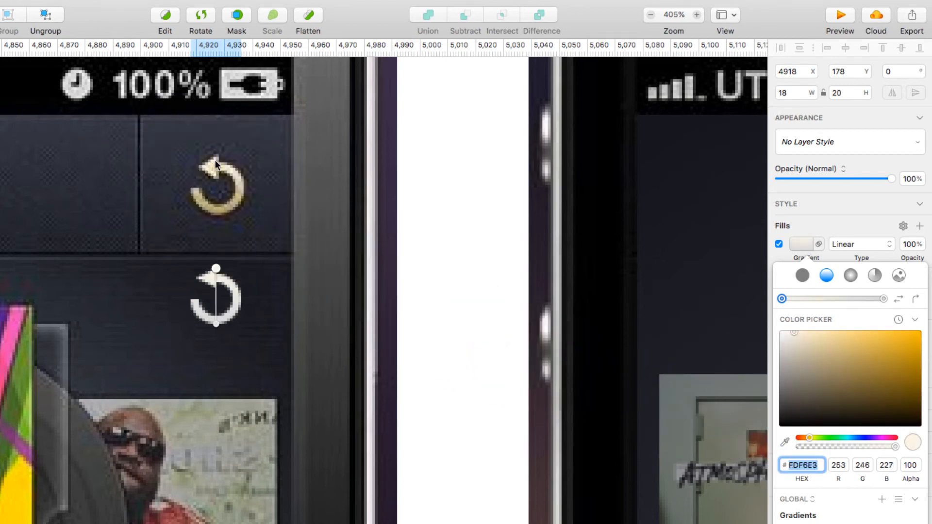
Set the gradient's lower stop to 615631 by sampling the bottom edge of the reference icon's ring
{"action": "left_click", "coordinate": [216, 324]}
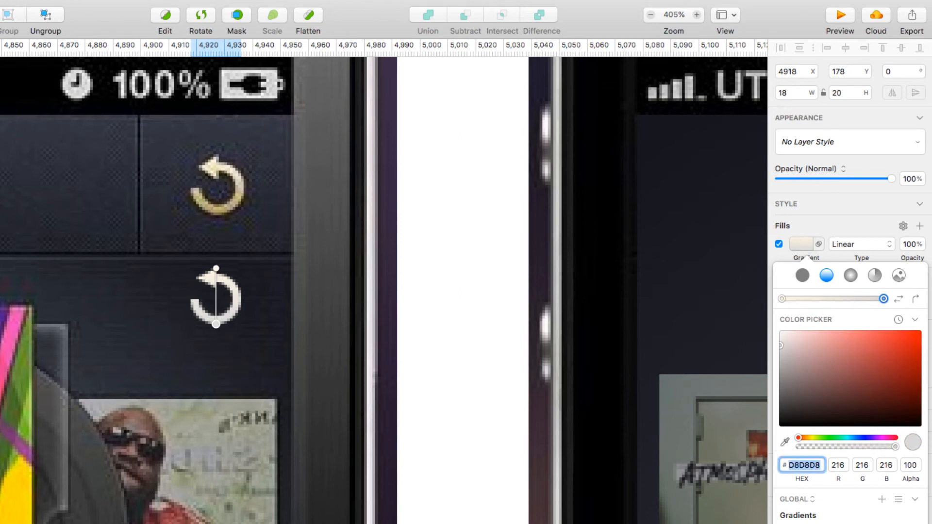
{"action": "left_click", "coordinate": [785, 442]}
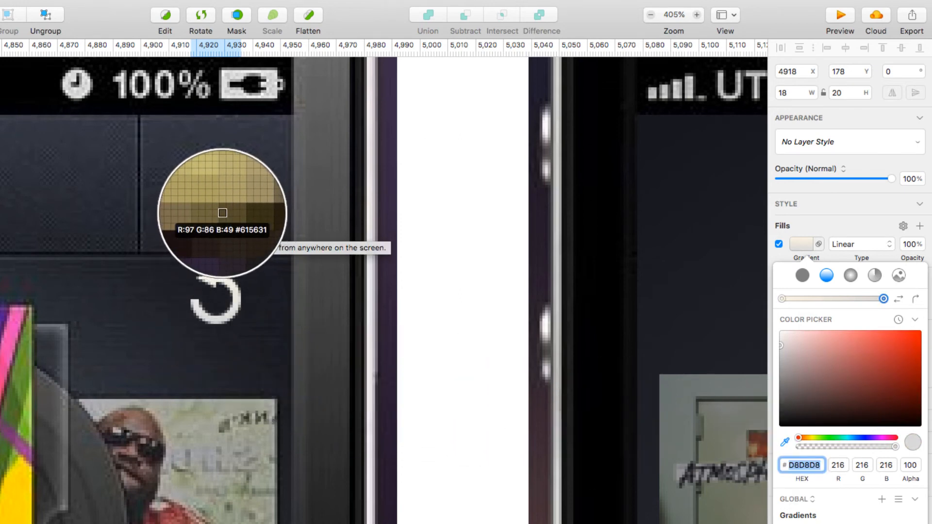
{"action": "left_click", "coordinate": [222, 212]}
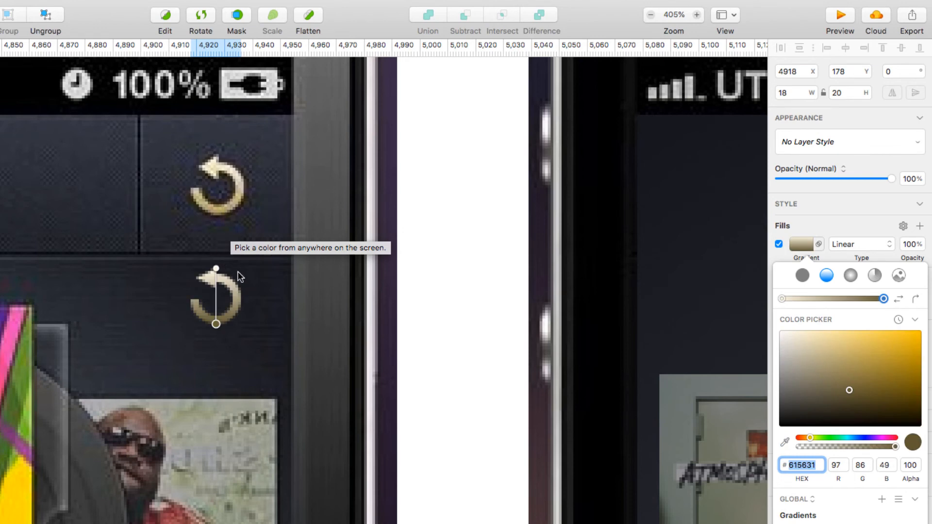
{"action": "left_click", "coordinate": [265, 301]}
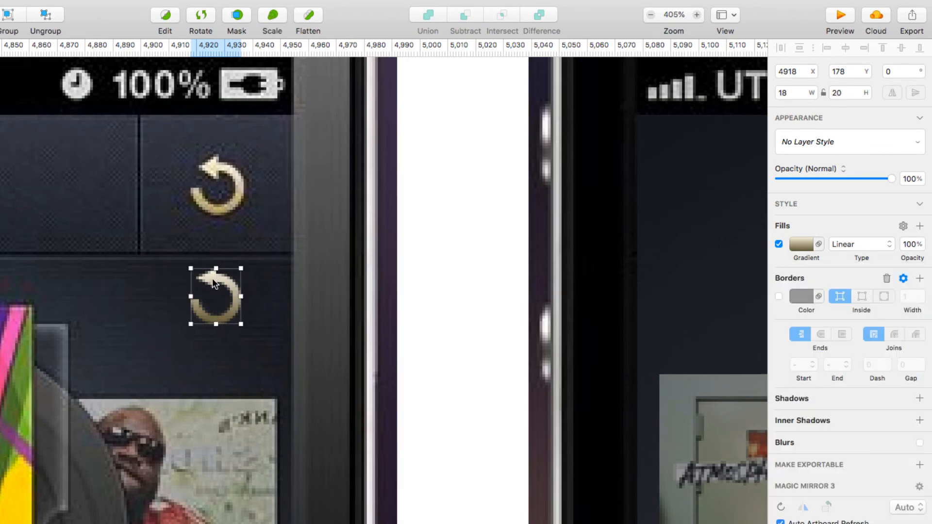
Make the gradient's upper stop slightly more saturated at full brightness for a warmer gold
{"action": "left_click", "coordinate": [795, 244]}
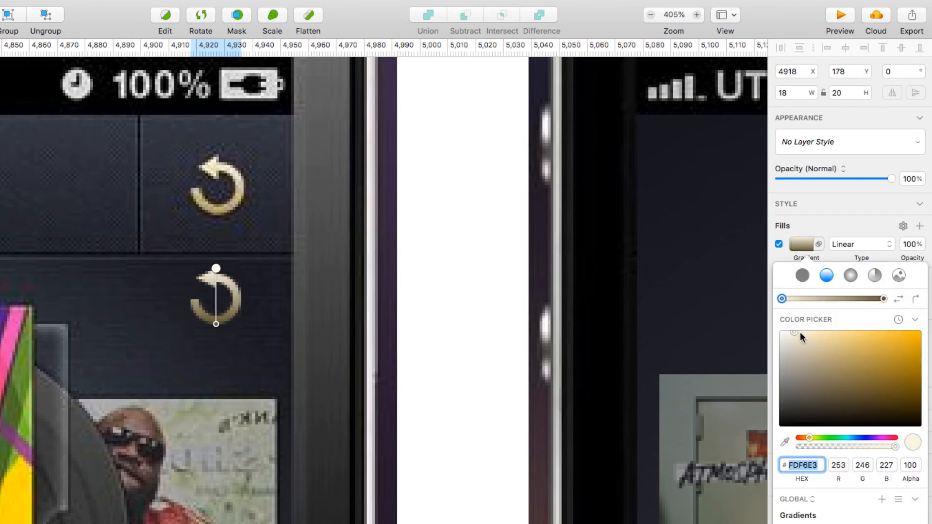
{"action": "mouse_move", "coordinate": [795, 331]}
{"action": "left_mouse_down"}
{"action": "mouse_move", "coordinate": [820, 326]}
{"action": "mouse_move", "coordinate": [808, 326]}
{"action": "left_mouse_up"}
{"action": "left_click", "coordinate": [269, 320]}
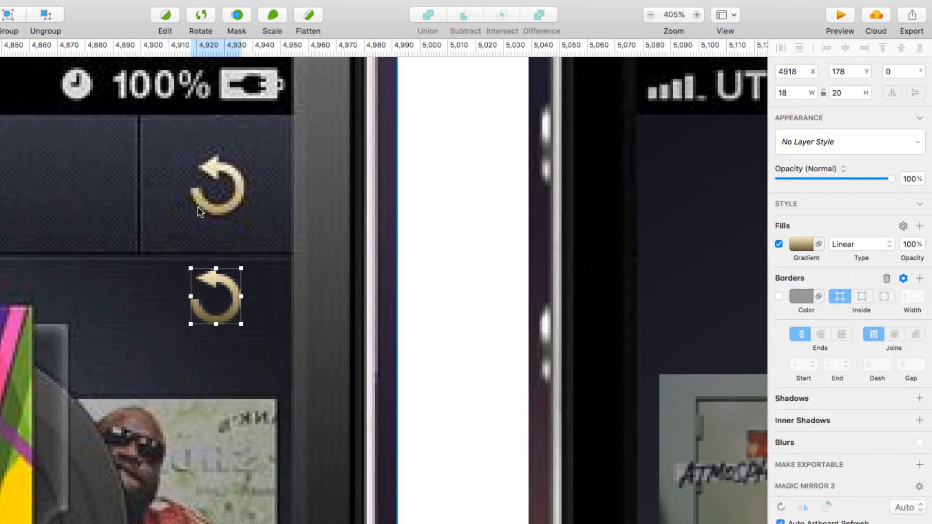
Add a drop shadow to the circular-arrow icon in brown 693900 with 33% alpha
{"action": "left_click", "coordinate": [232, 289]}
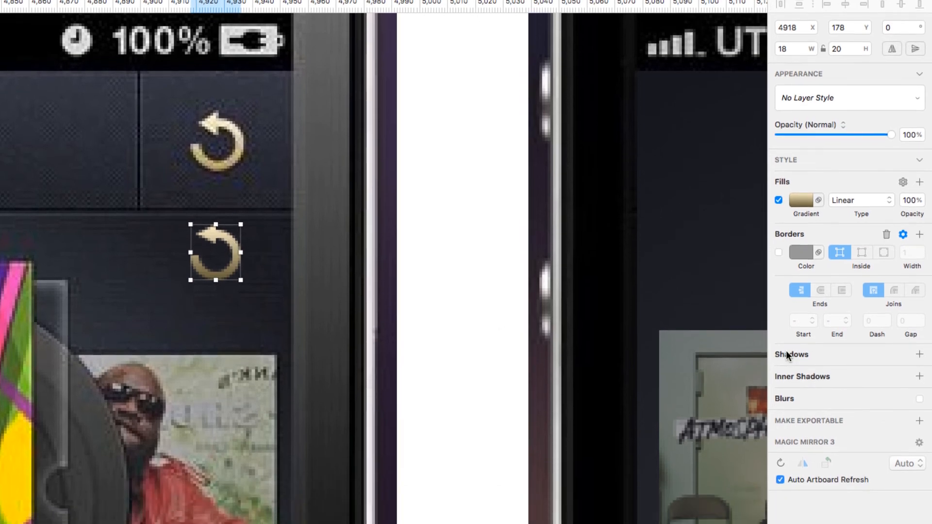
{"action": "left_click", "coordinate": [787, 399]}
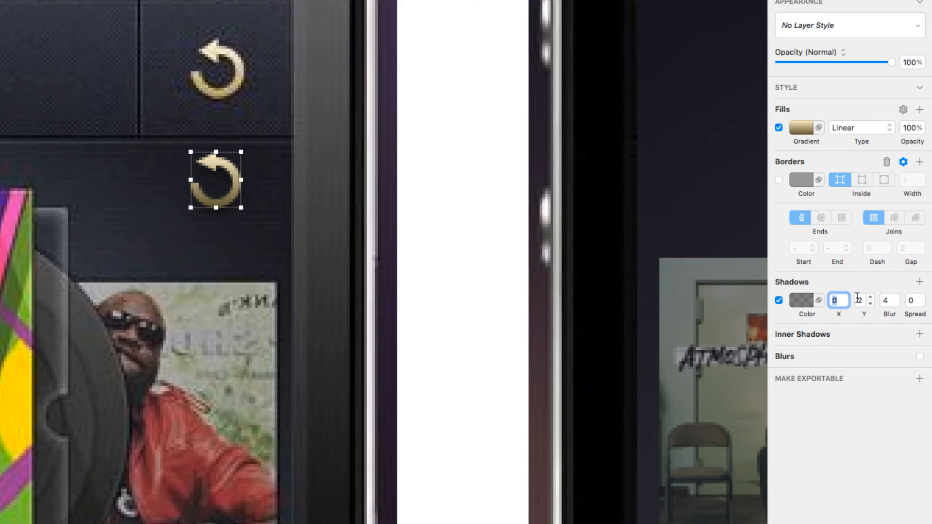
{"action": "left_click", "coordinate": [803, 301]}
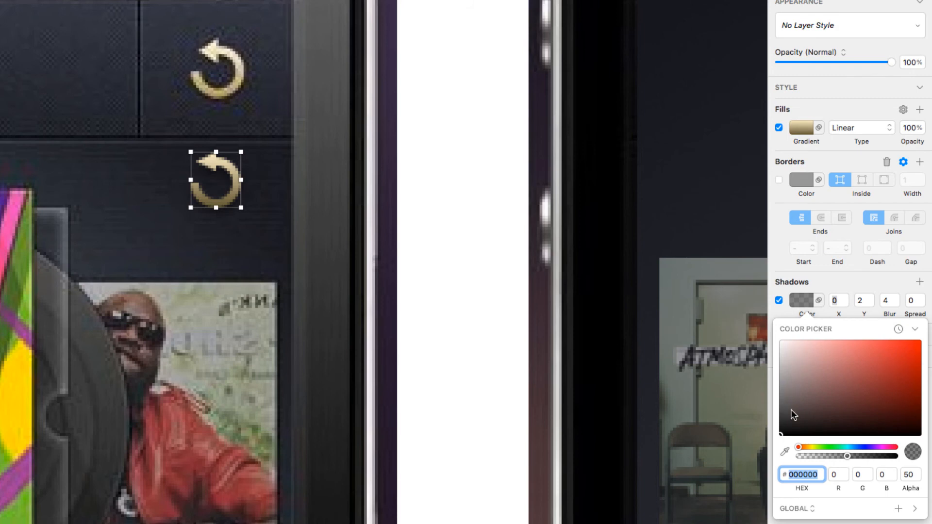
{"action": "left_click", "coordinate": [805, 446]}
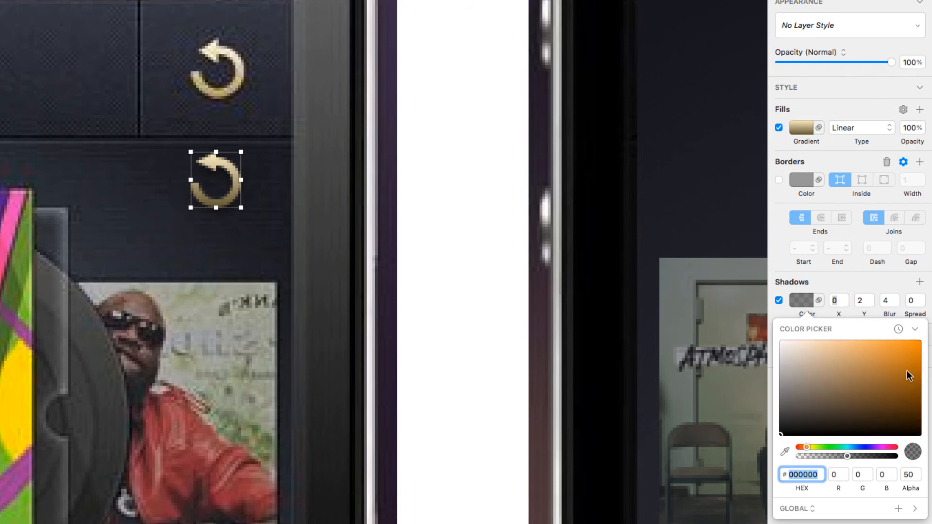
{"action": "left_click_drag", "start_coordinate": [906, 371], "coordinate": [926, 399]}
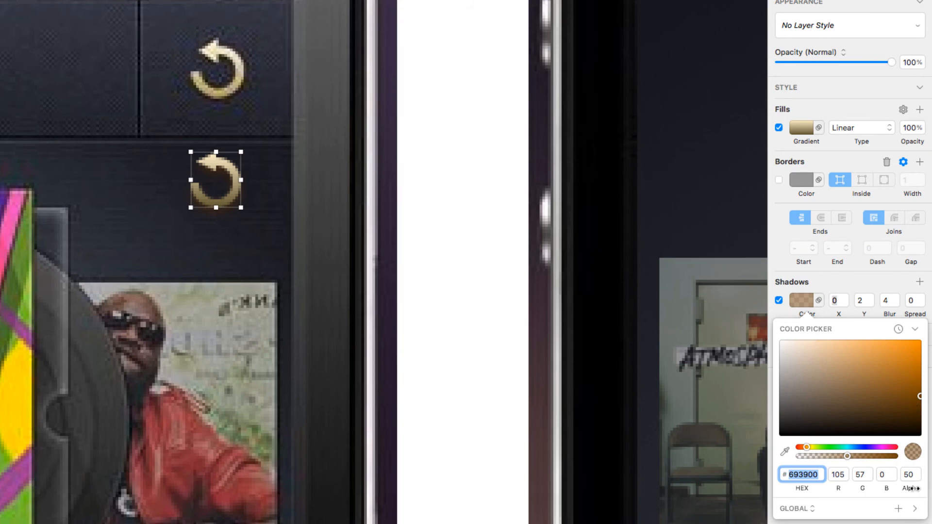
{"action": "left_click_drag", "start_coordinate": [914, 488], "coordinate": [906, 488]}
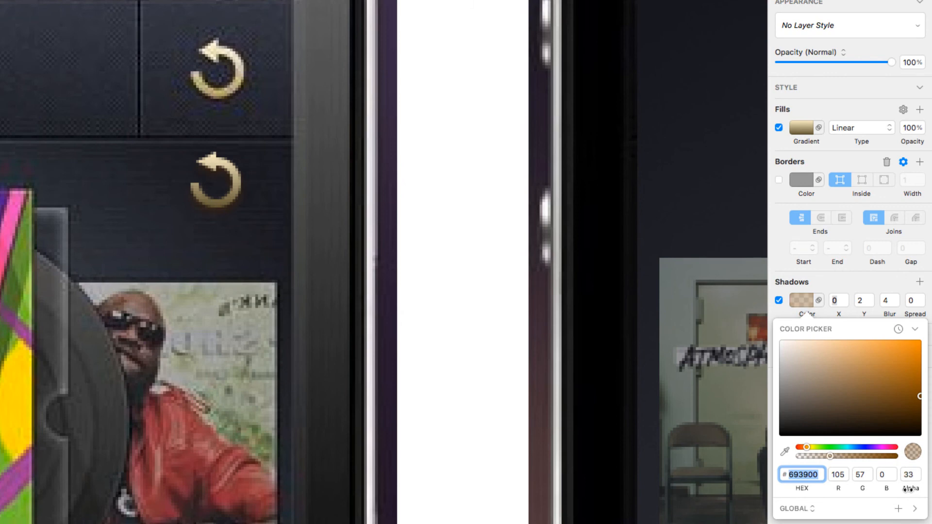
Darken the icon's shadow colour to 201100, raise its alpha to 52%, and deselect the icon
{"action": "left_click_drag", "start_coordinate": [919, 397], "coordinate": [920, 424]}
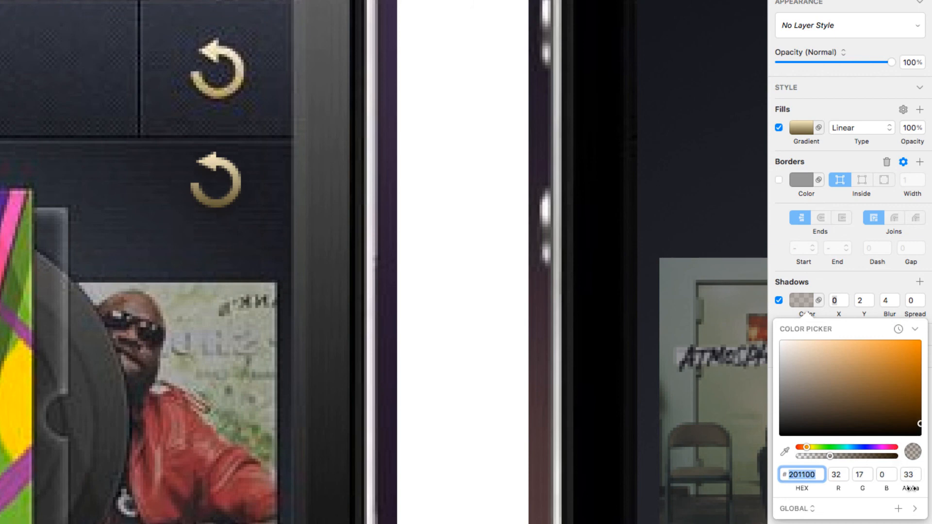
{"action": "left_click_drag", "start_coordinate": [909, 489], "coordinate": [915, 487]}
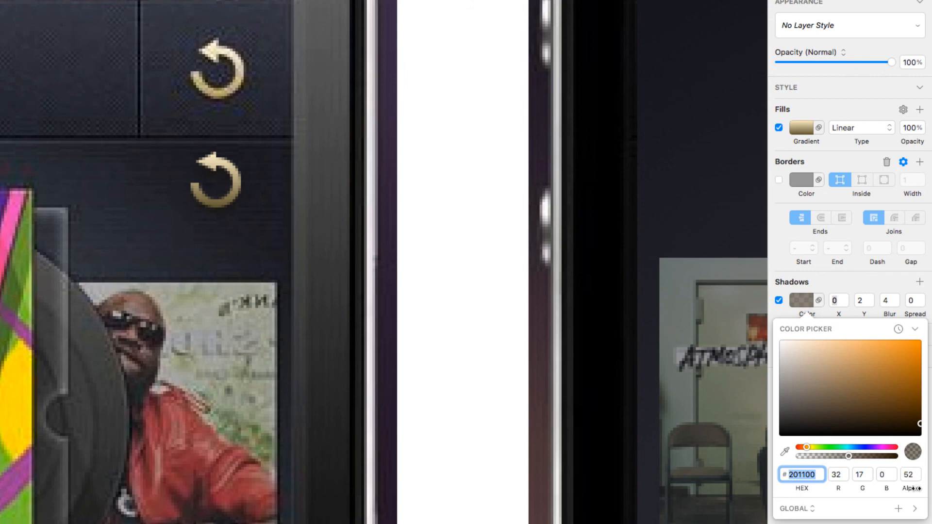
{"action": "left_click", "coordinate": [777, 310]}
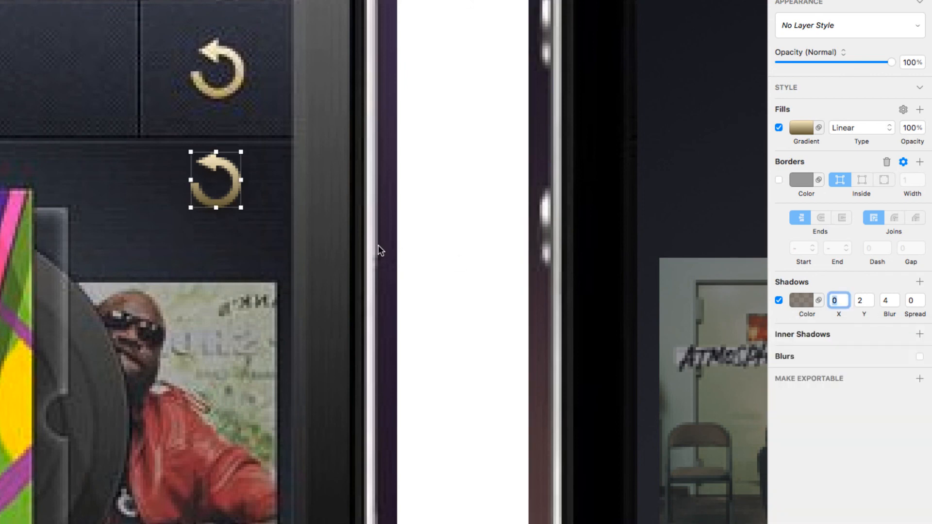
{"action": "left_click", "coordinate": [272, 244]}
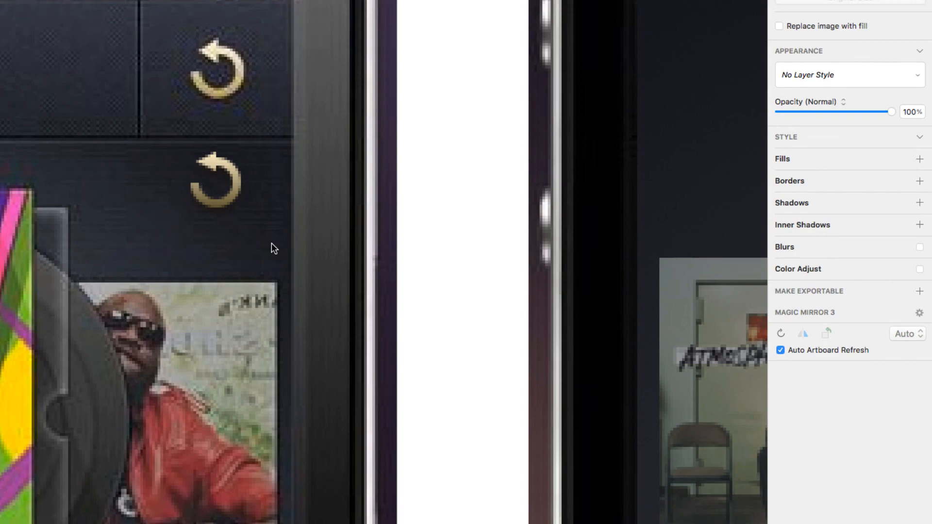
{"action": "scroll", "coordinate": [272, 244], "scroll_direction": "down", "scroll_amount": 5}
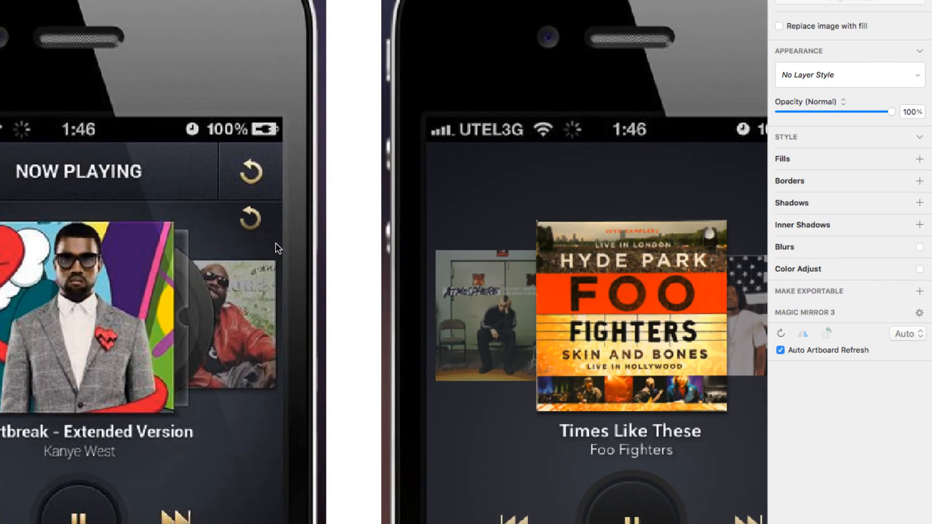
{"action": "scroll", "coordinate": [276, 244], "scroll_direction": "down", "scroll_amount": 1}
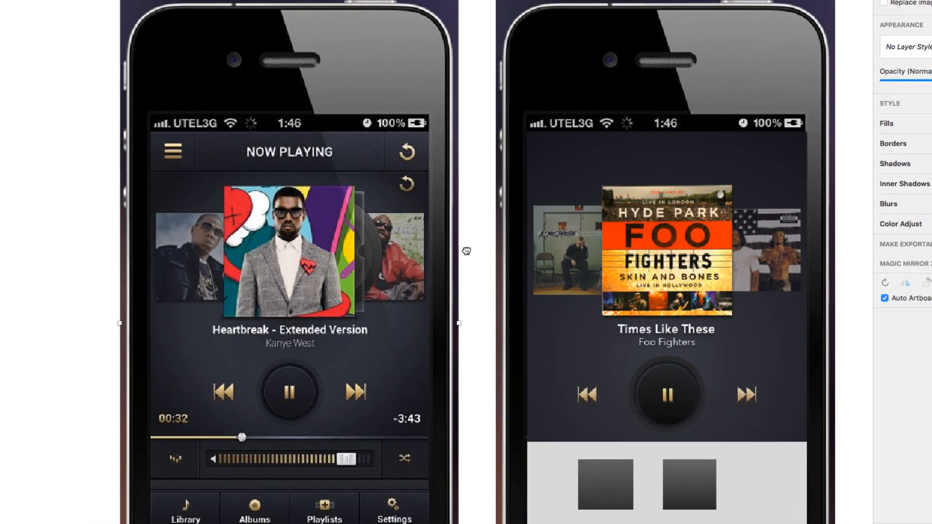
{"action": "scroll", "coordinate": [466, 251], "scroll_direction": "down", "scroll_amount": 4}
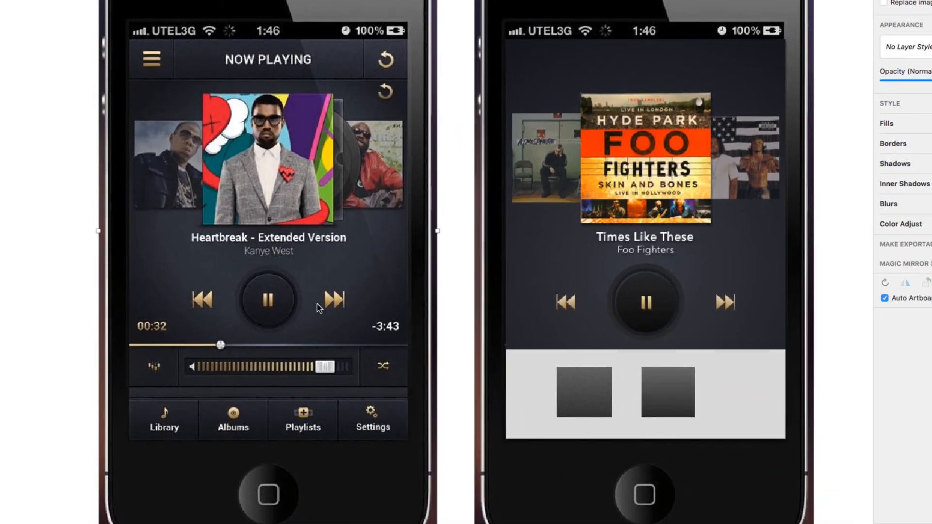